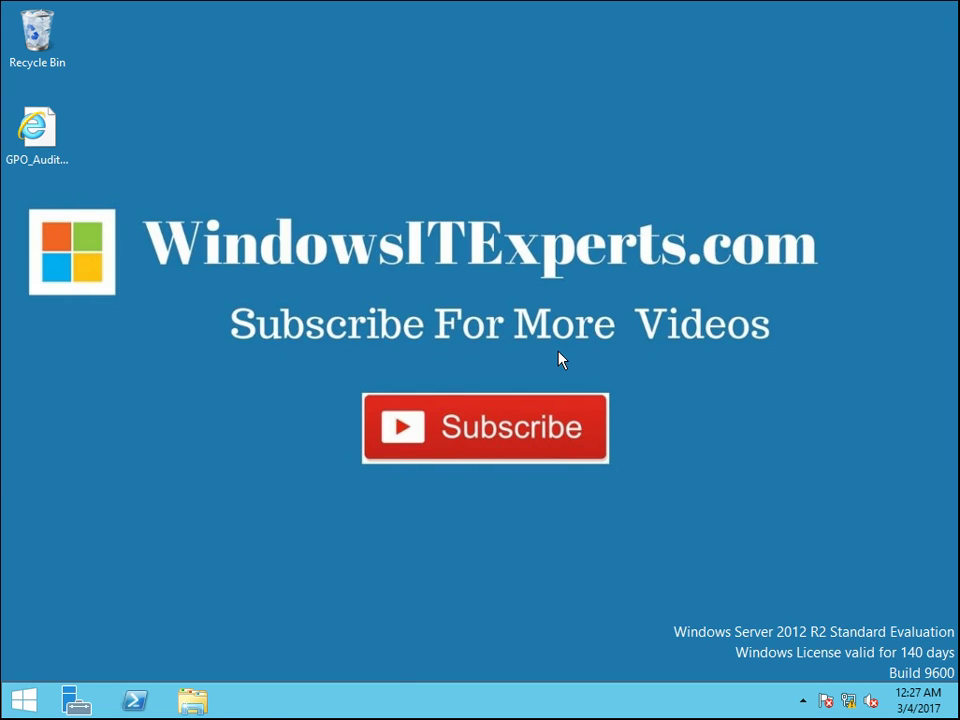
Open the Group Policy Management console with gpmc.msc and select Autologon_GPO under Group Policy Objects.
key(super+r)
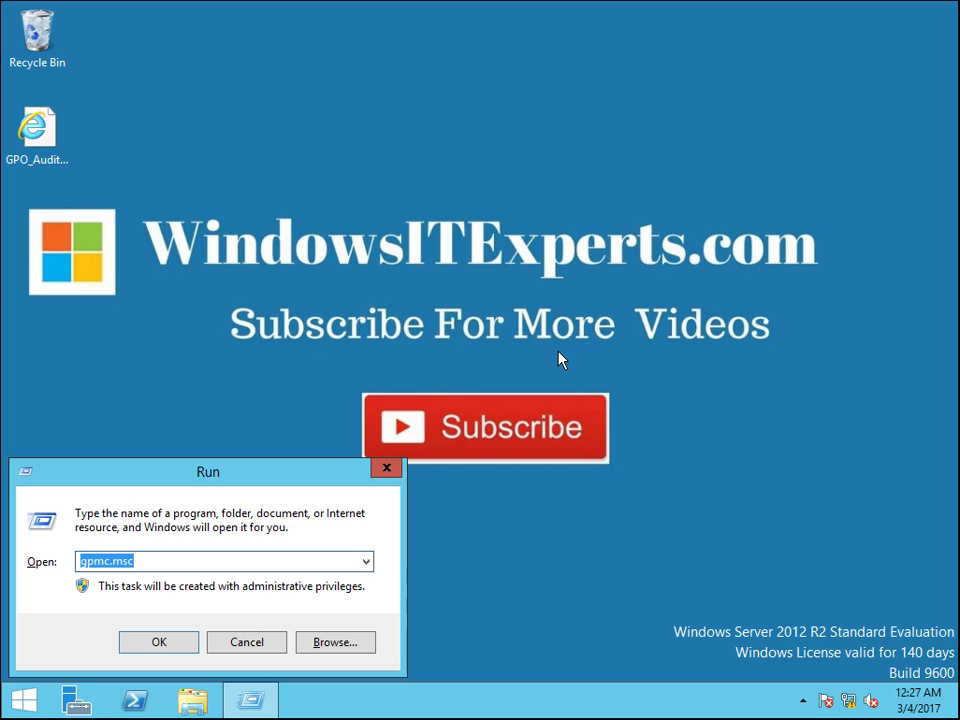
key(Return)
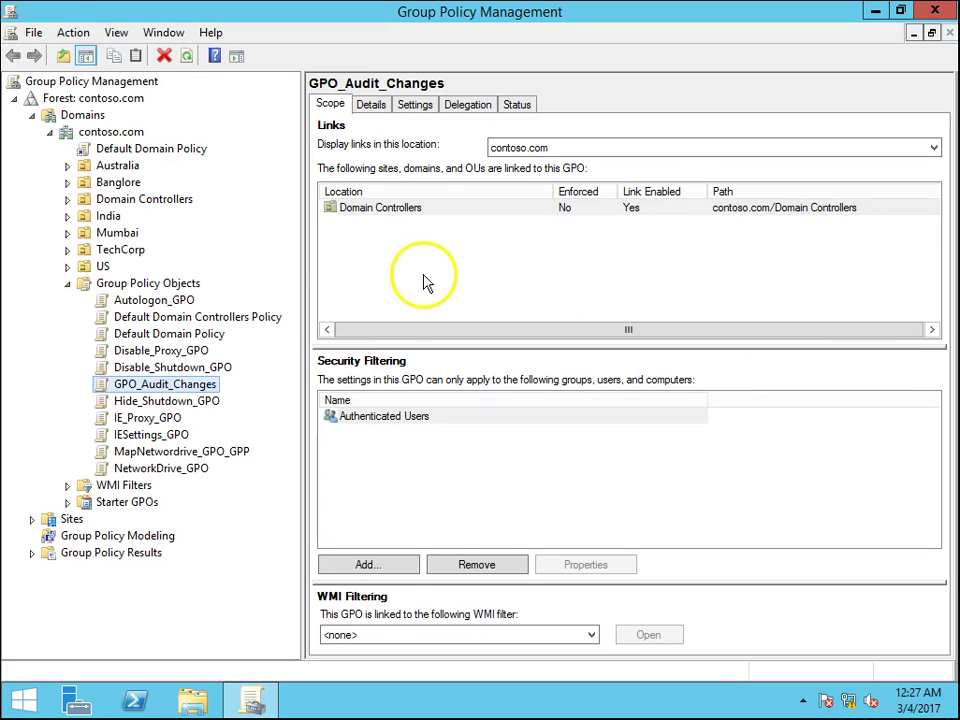
click(170, 286)
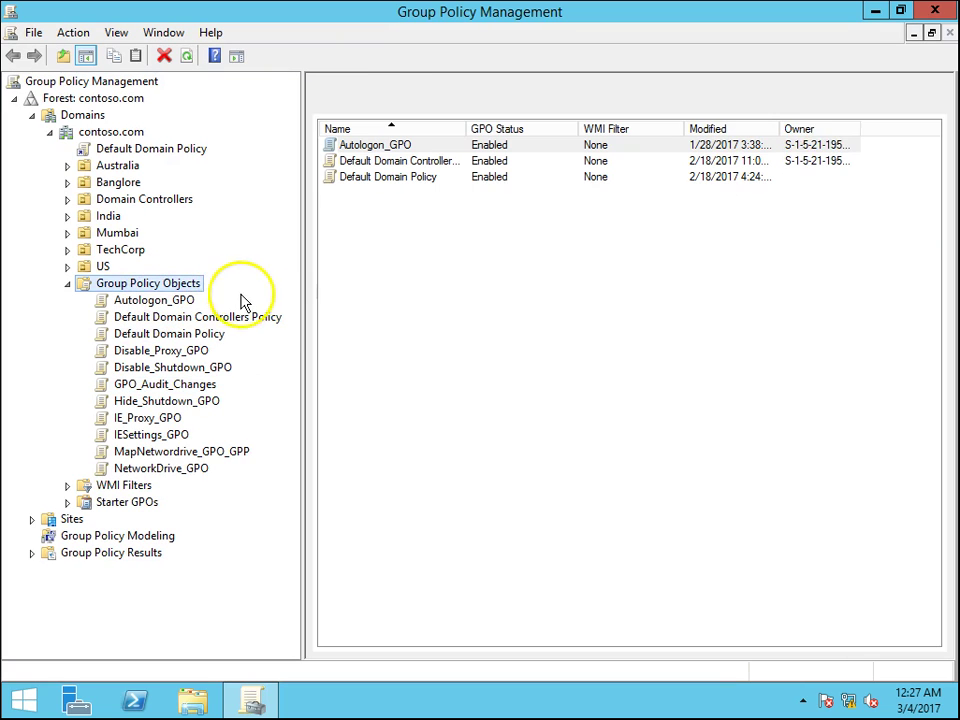
click(160, 303)
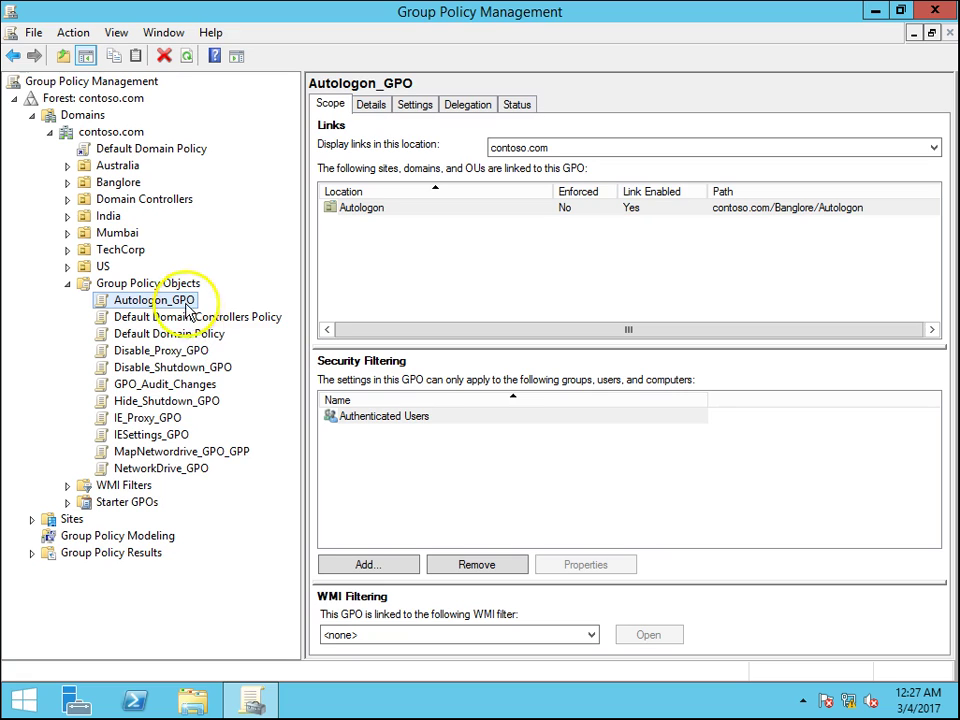
Display the settings report of Autologon_GPO with all sections expanded and review its registry preference.
click(410, 104)
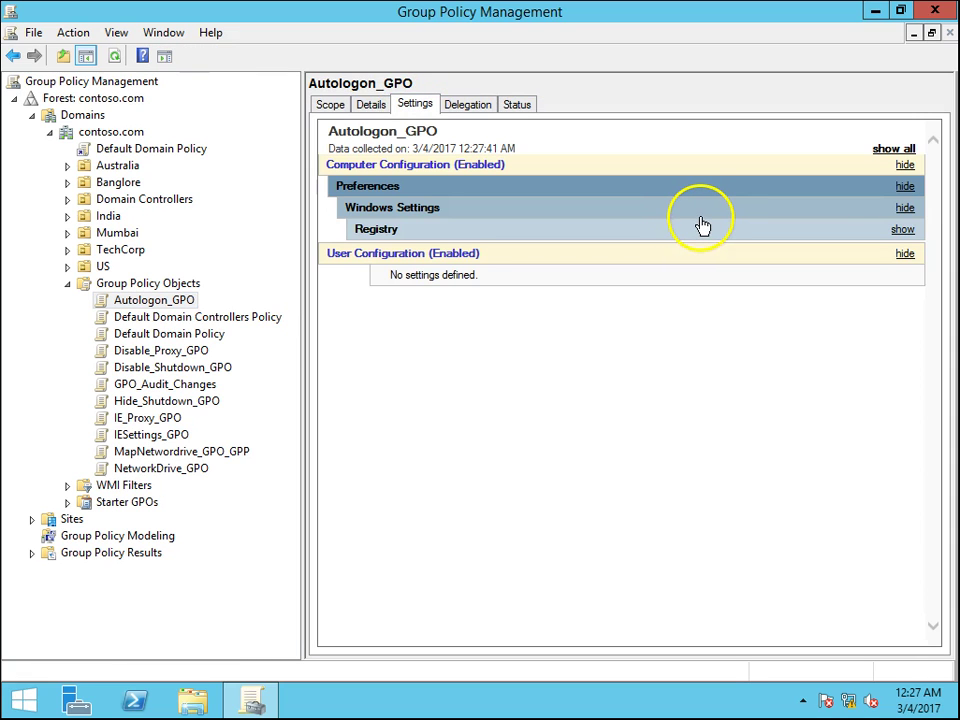
click(893, 148)
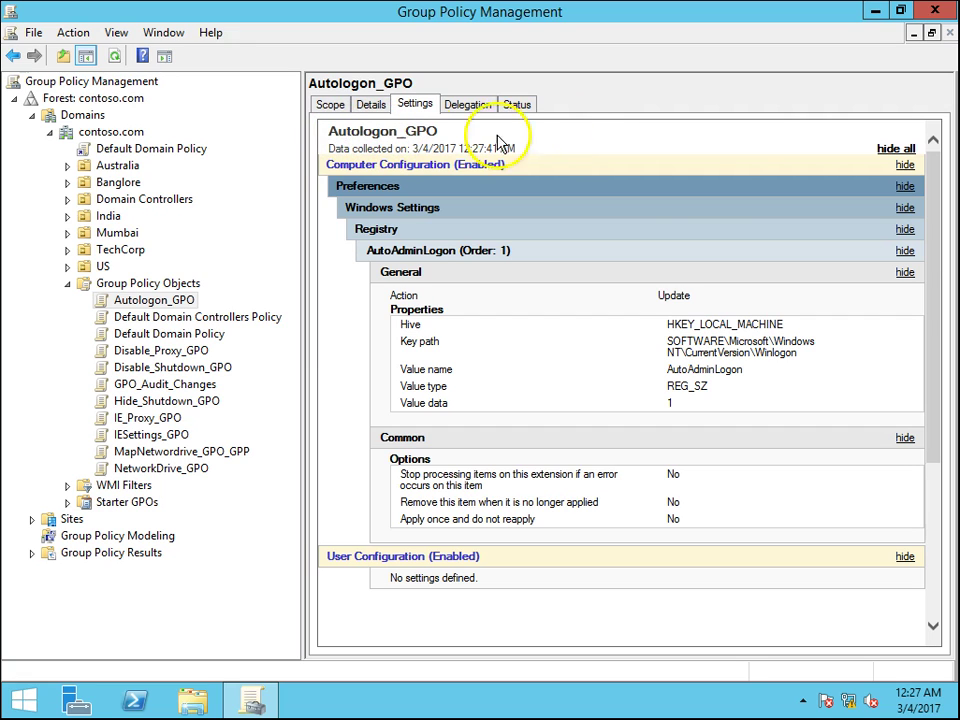
scroll(718, 372, down, 2)
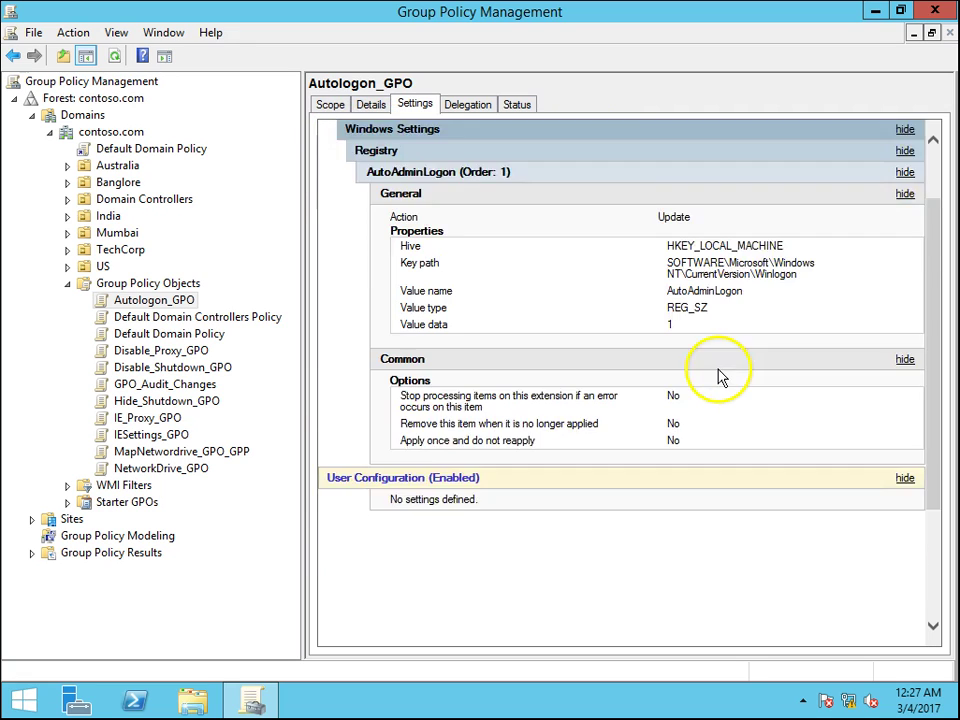
scroll(660, 408, up, 2)
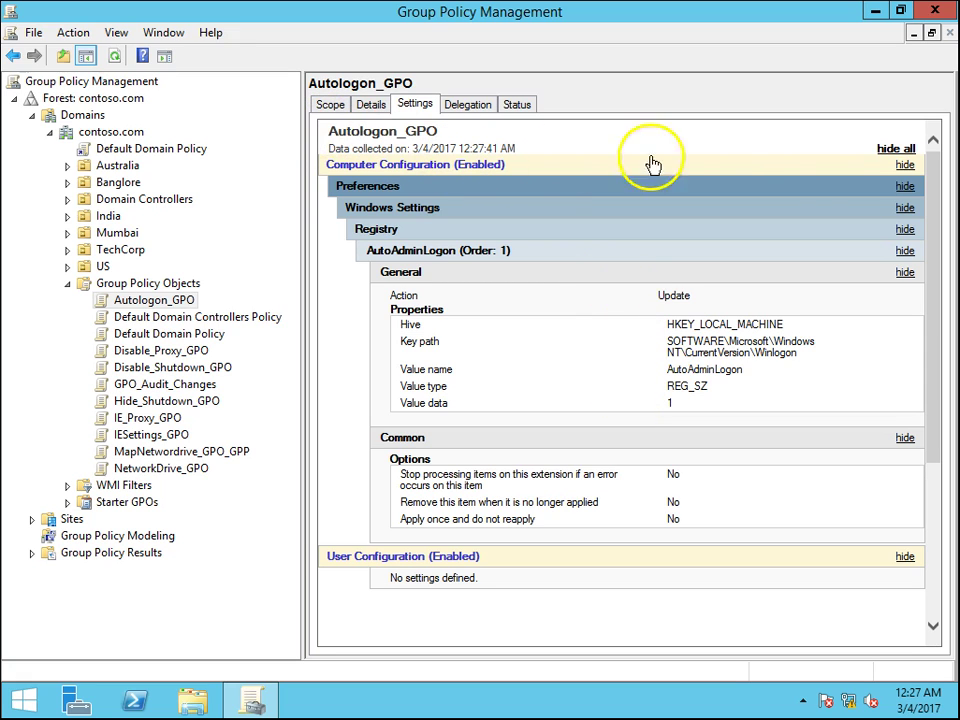
Save the Autologon_GPO report to the Desktop as an HTML file named Autologon_GPO.
right_click(145, 310)
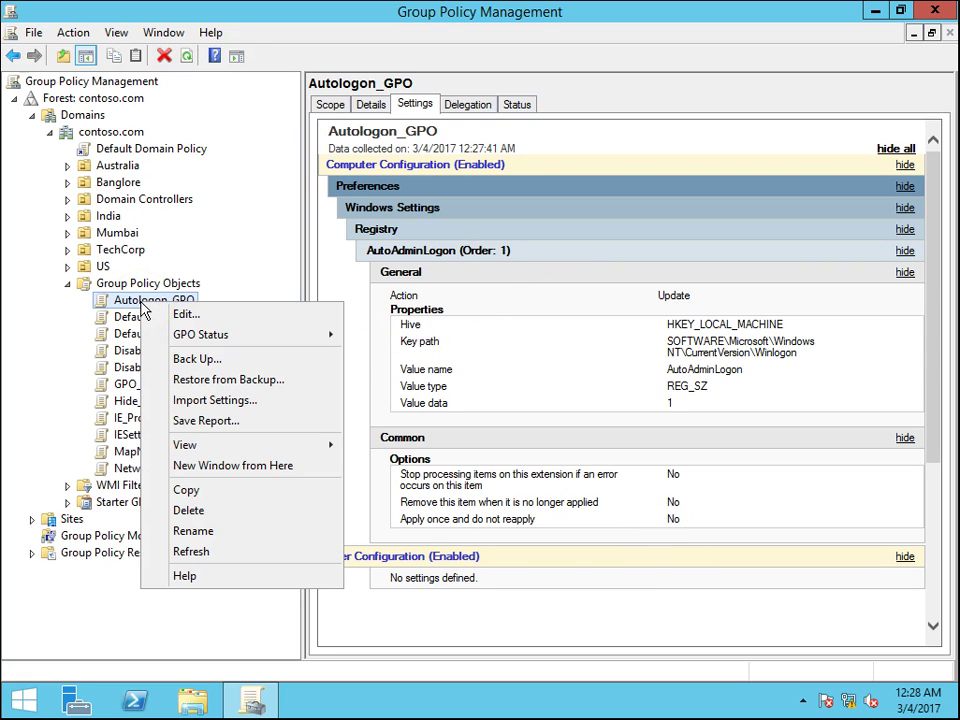
click(232, 424)
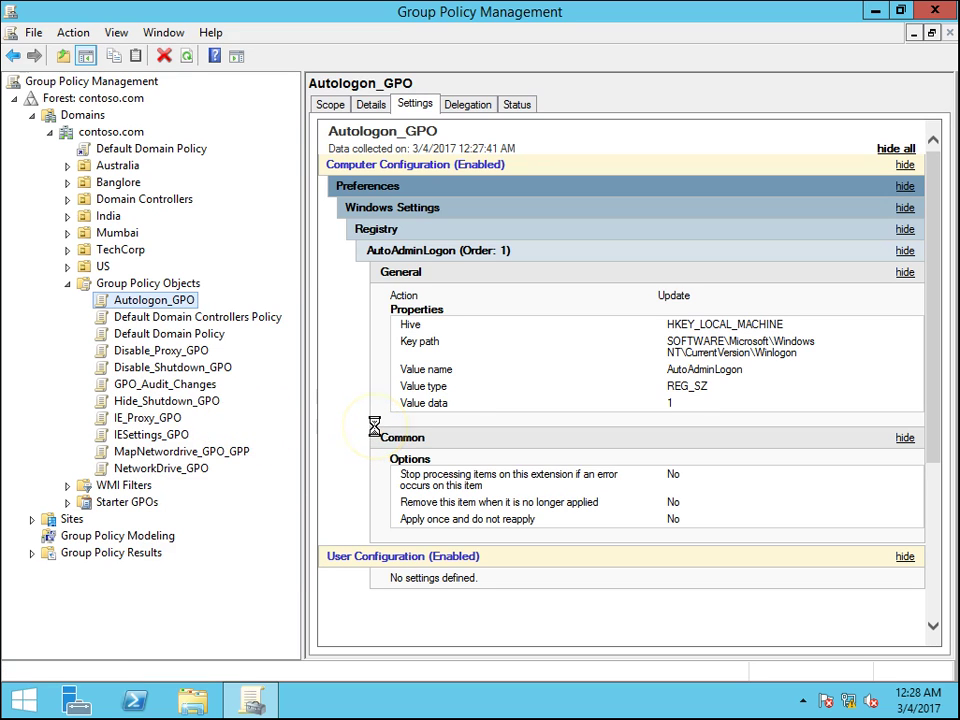
click(493, 301)
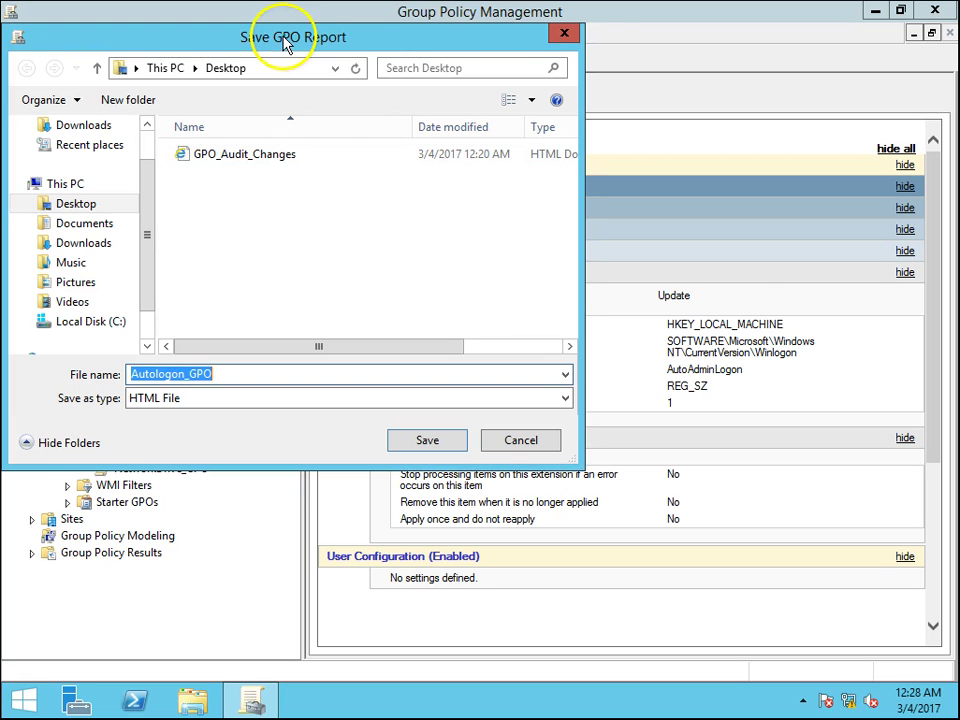
drag(285, 47, 465, 73)
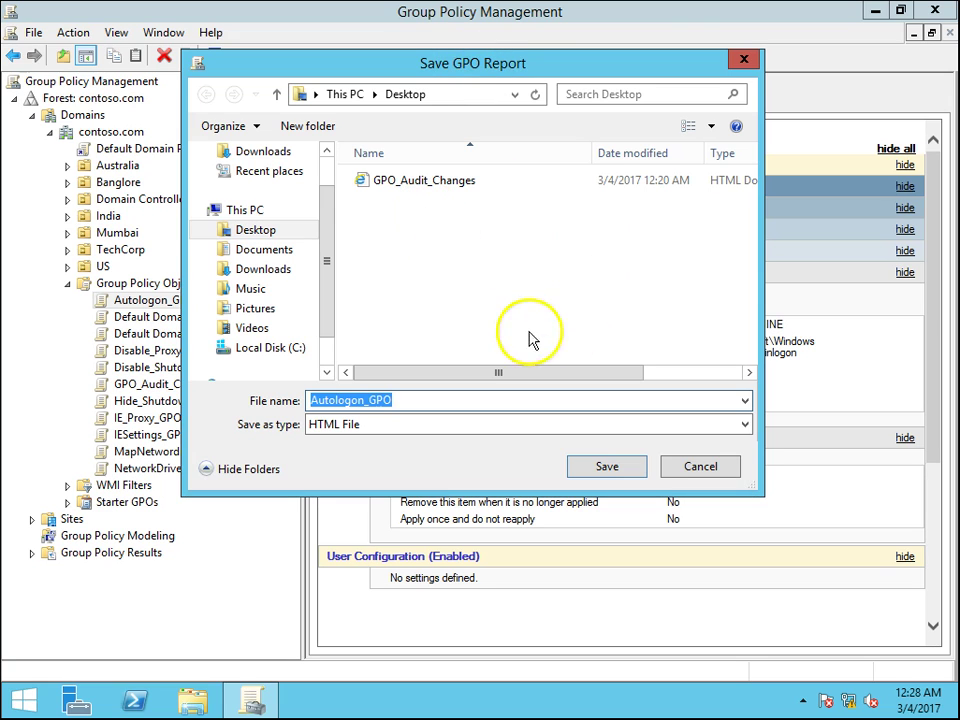
drag(497, 70, 562, 117)
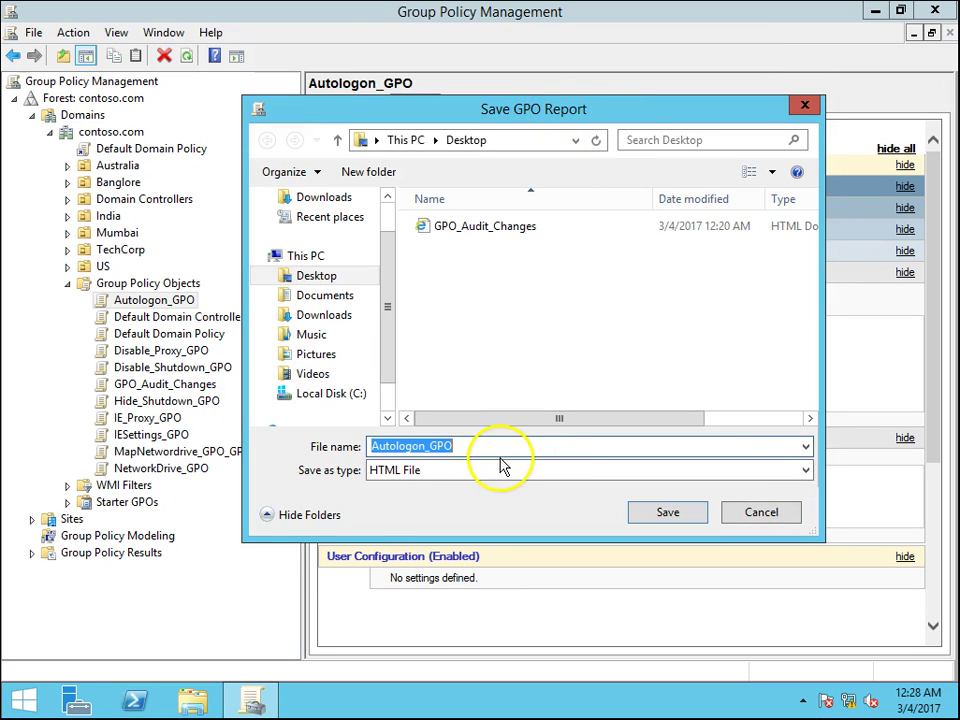
click(440, 474)
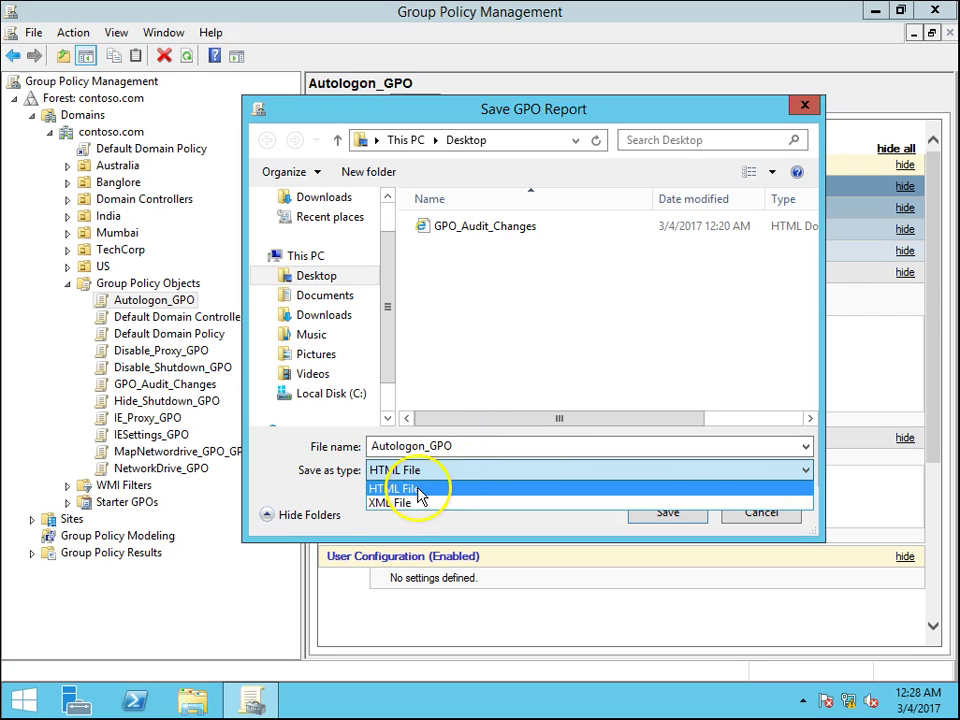
click(437, 495)
click(668, 514)
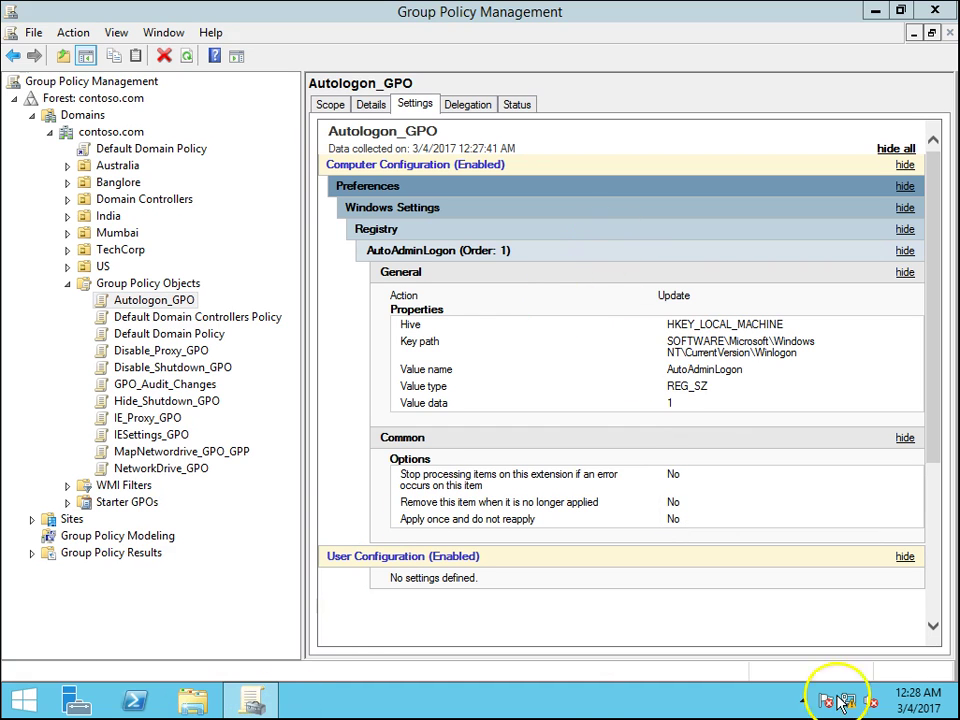
key(super+e)
key(super)
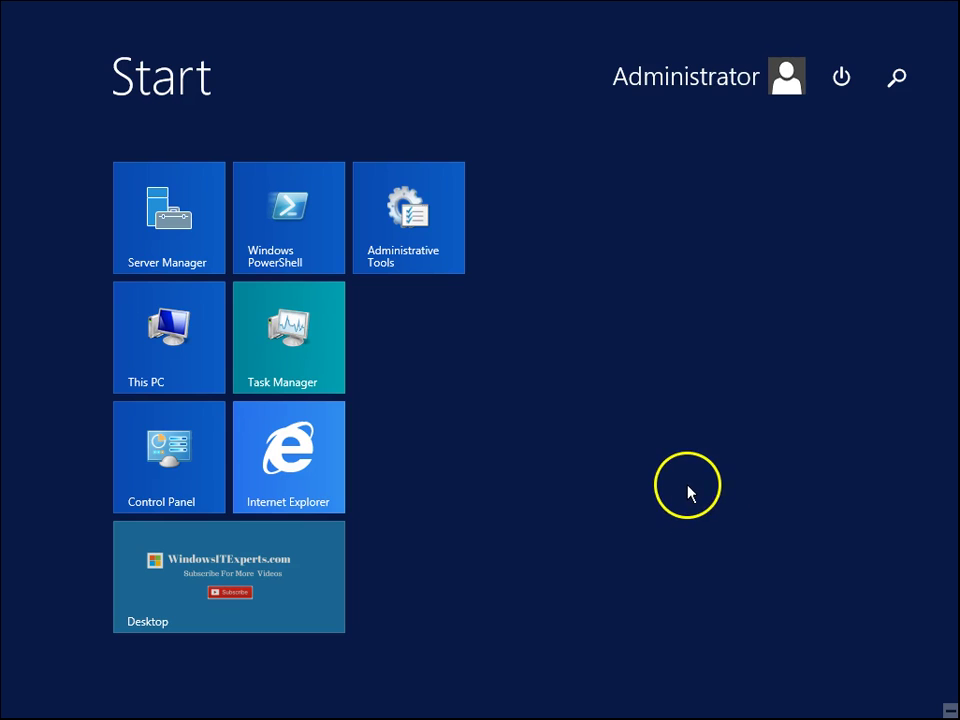
key(super)
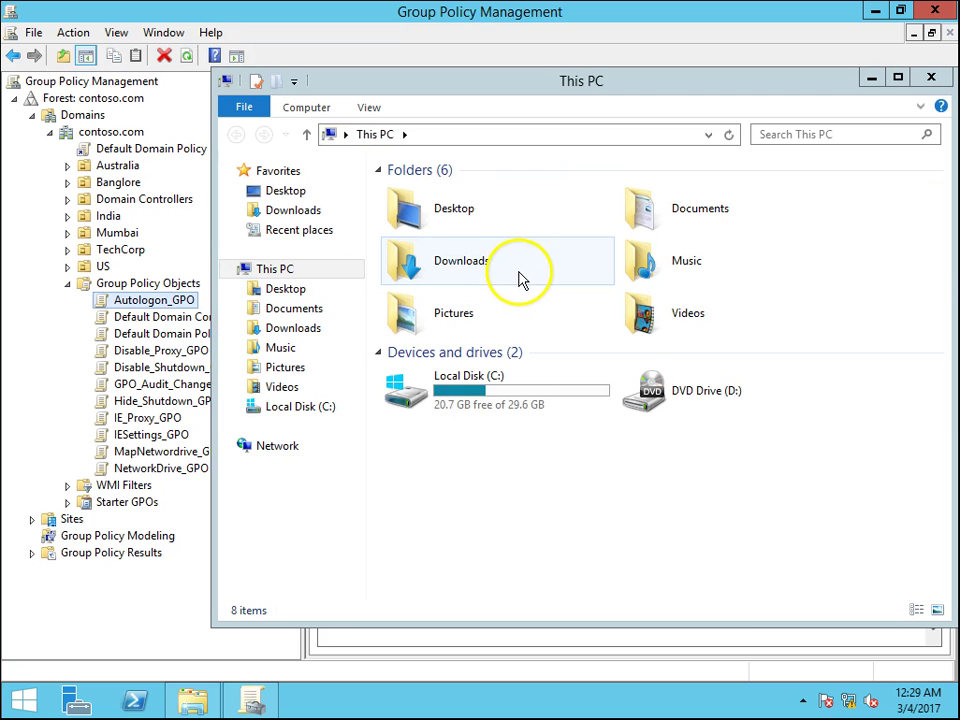
Move the Autologon_GPO report away from the other desktop icons and open it in Internet Explorer, dismissing the blocked-content notice.
key(super+d)
drag(40, 229, 330, 145)
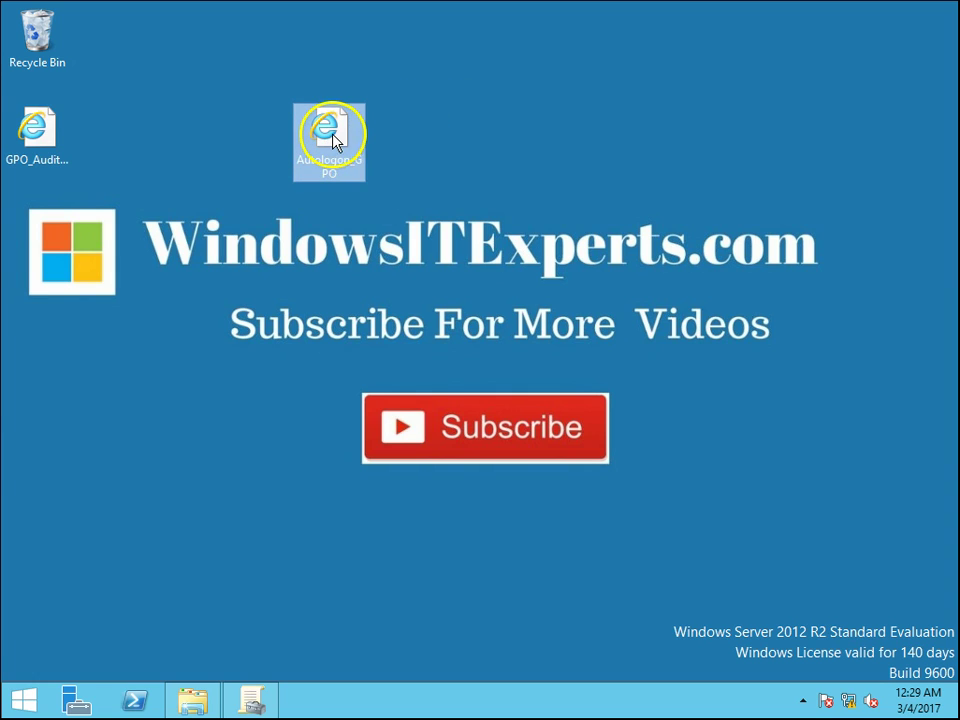
double_click(335, 140)
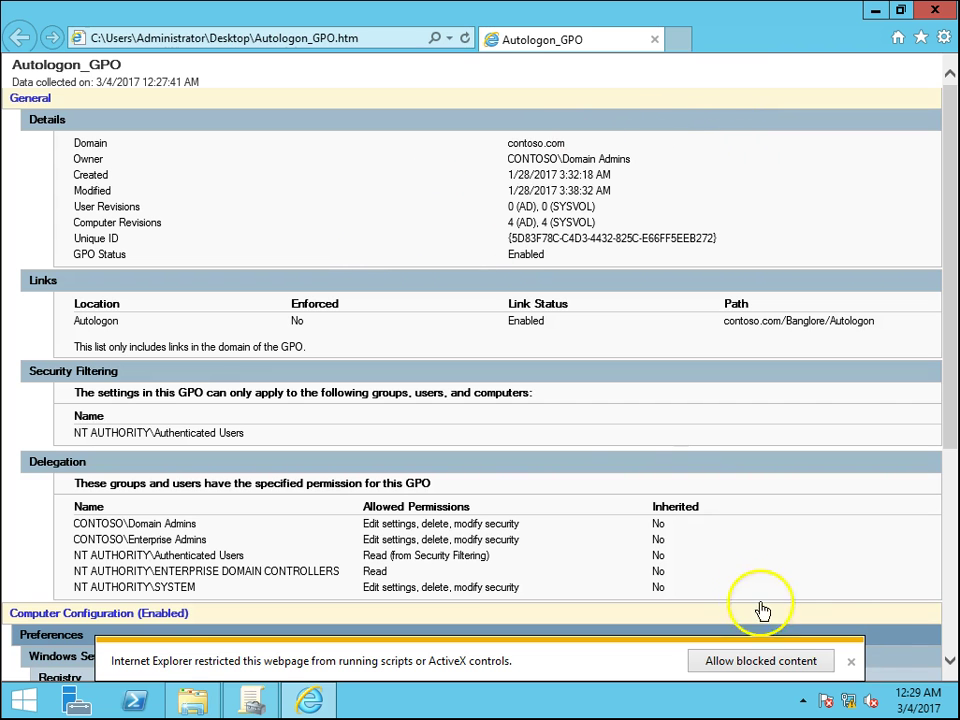
click(851, 661)
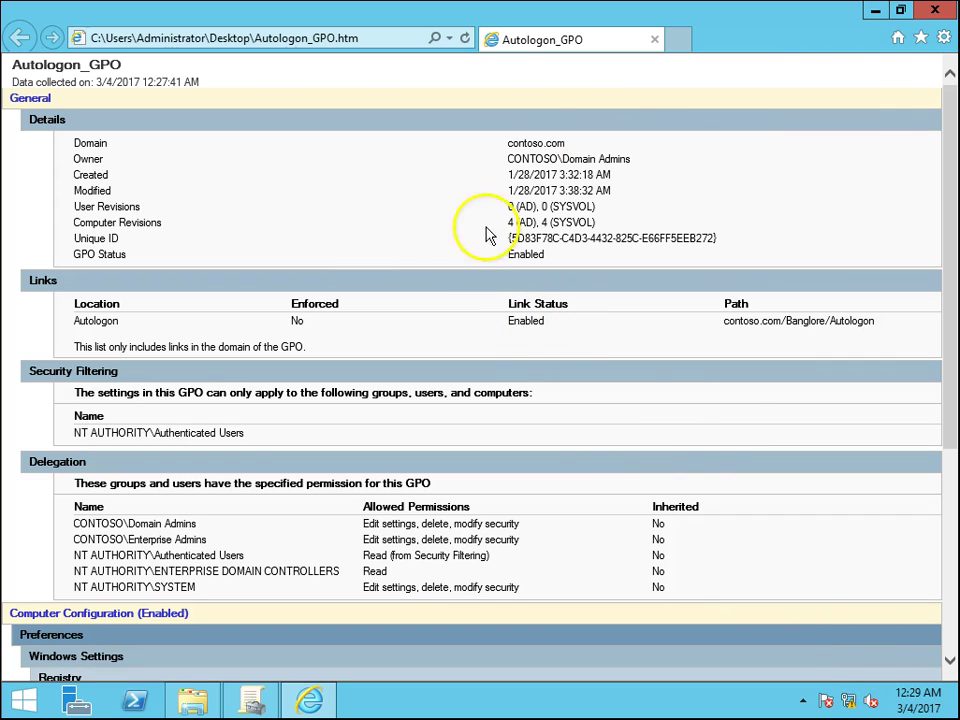
Compare the saved Autologon_GPO report with the settings in Group Policy Management, read it through, and close it.
click(257, 703)
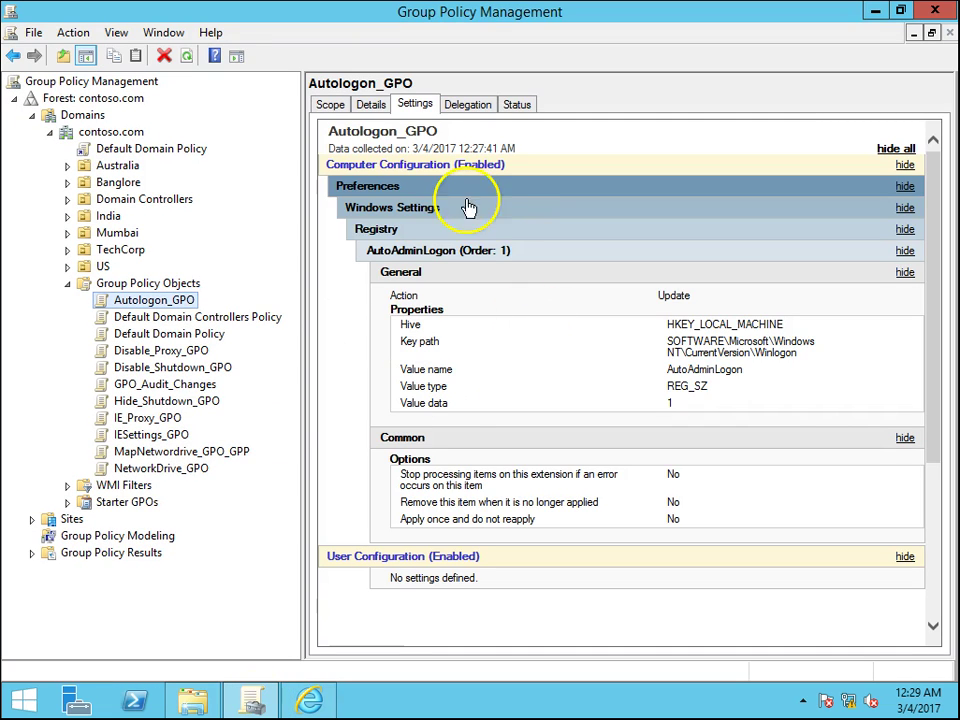
click(875, 11)
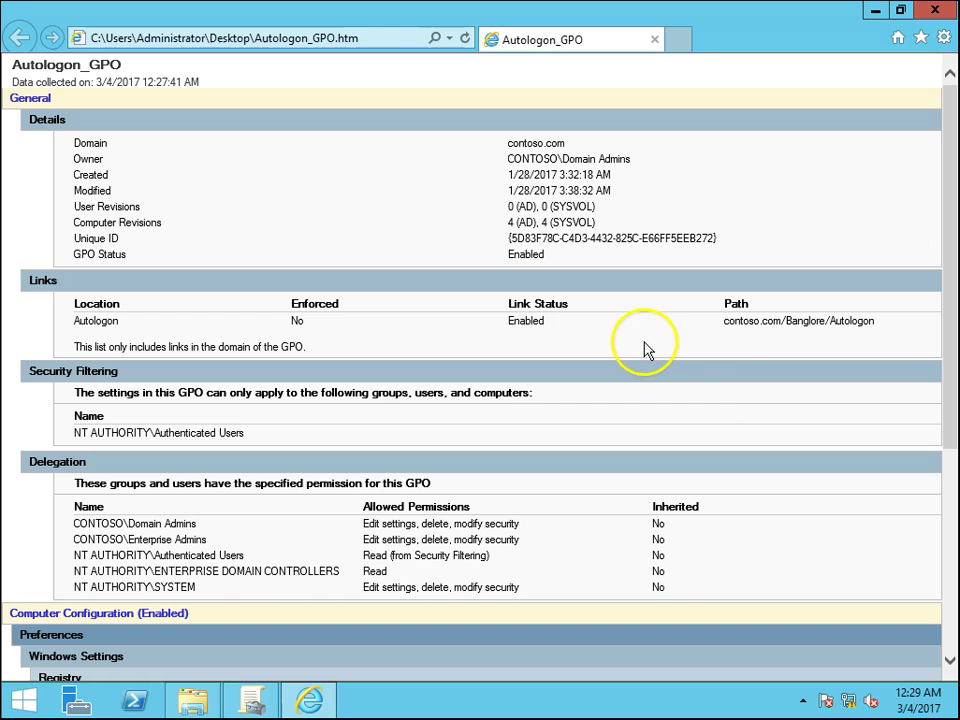
scroll(884, 234, down, 3)
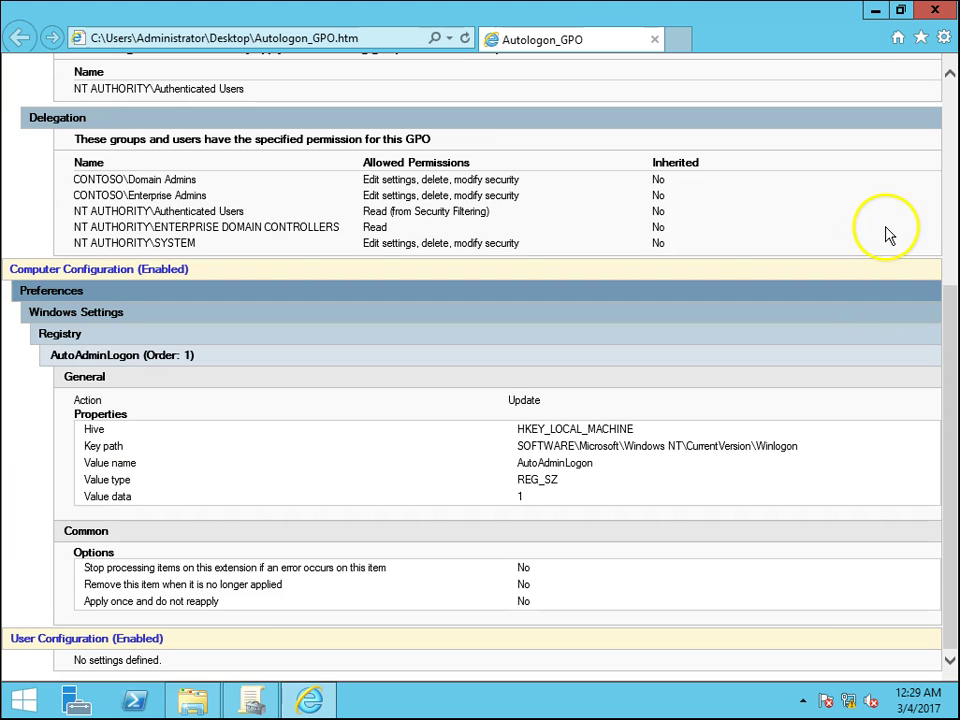
scroll(884, 234, up, 3)
scroll(886, 234, down, 3)
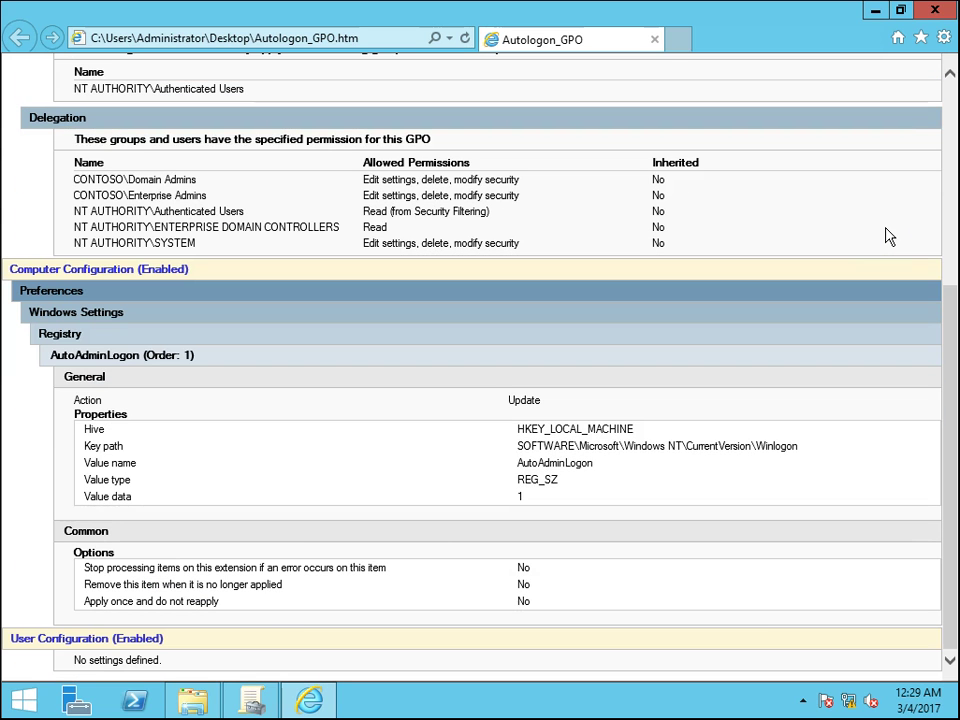
scroll(886, 236, up, 3)
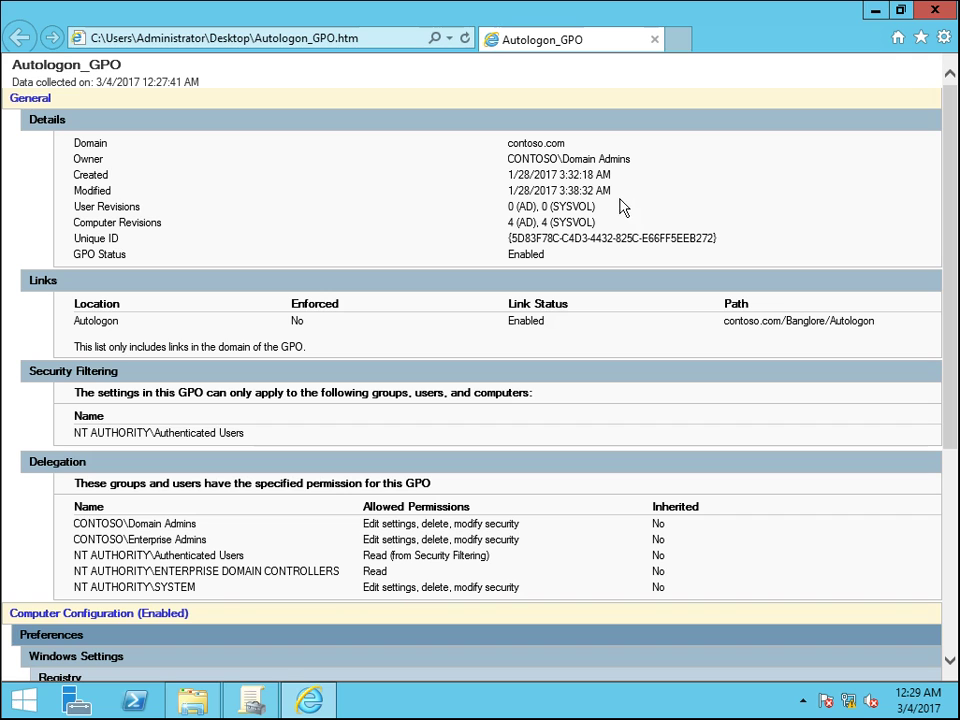
click(934, 11)
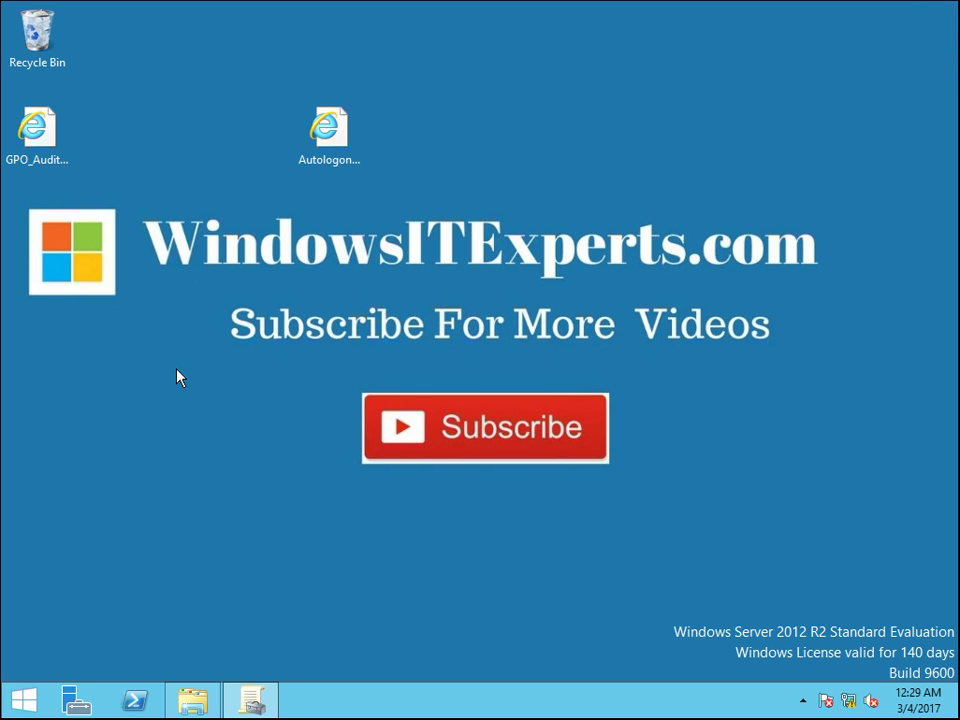
Open Windows PowerShell as administrator and move its window toward the middle of the desktop.
click(227, 385)
right_click(134, 703)
click(125, 545)
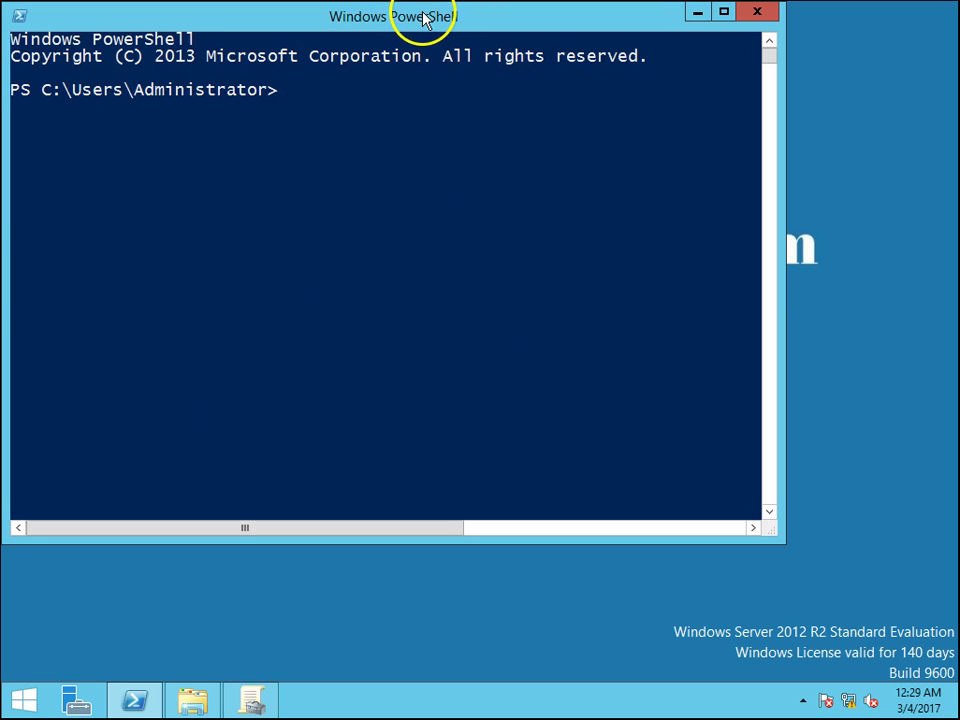
drag(424, 18, 516, 155)
click(436, 379)
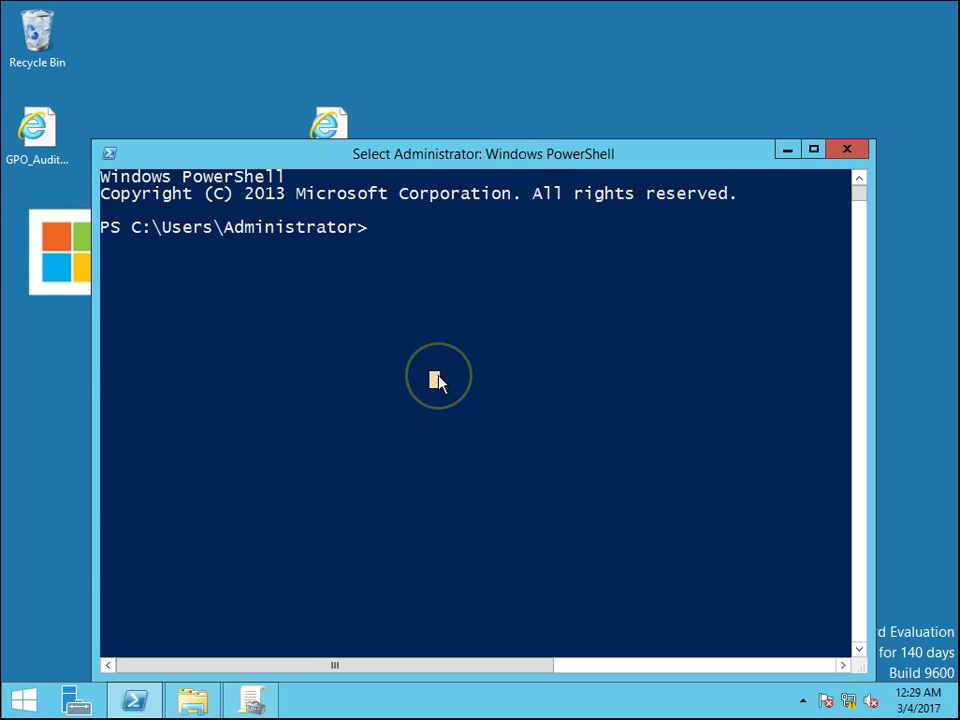
text(get-g)
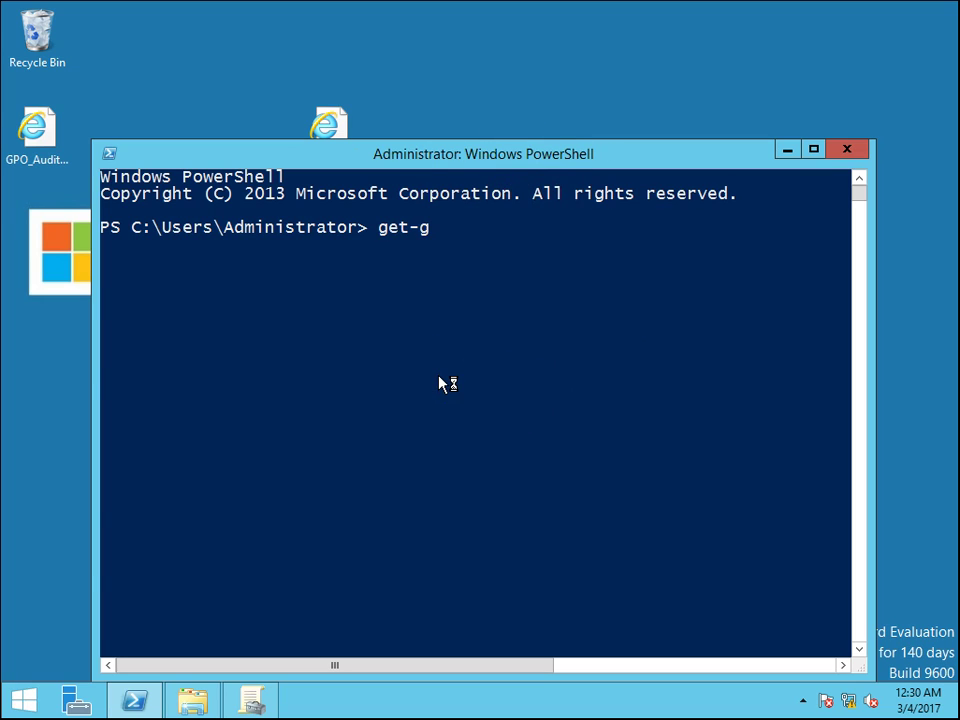
text(poreport)
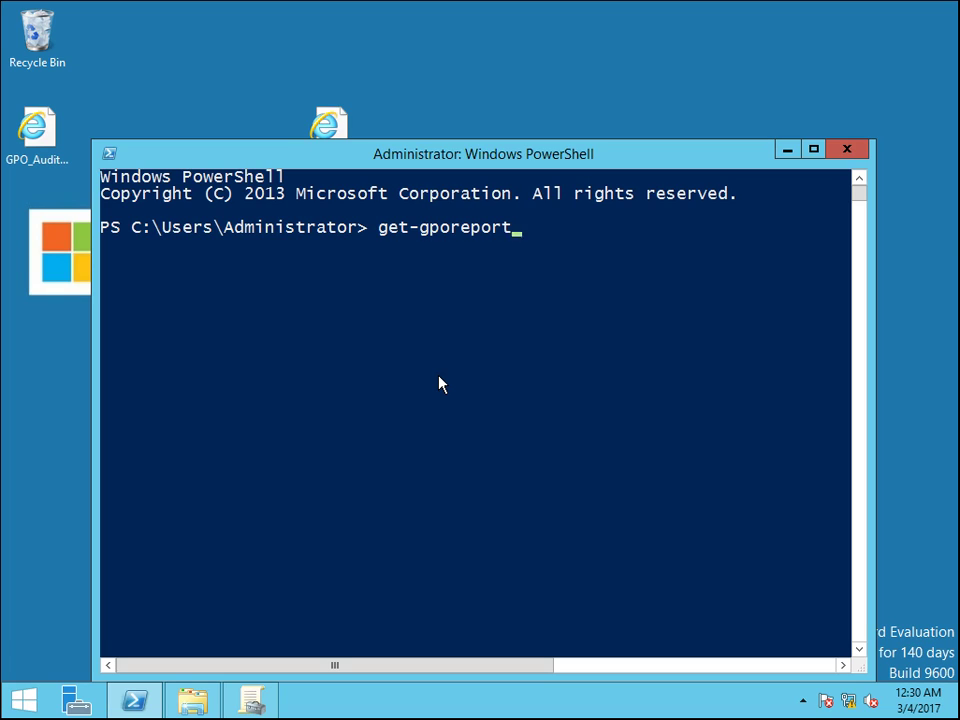
key(BackSpace)
key(BackSpace)
key(BackSpace)
key(BackSpace)
key(BackSpace)
key(BackSpace)
key(BackSpace)
key(BackSpace)
key(BackSpace)
key(BackSpace)
key(BackSpace)
key(BackSpace)
key(BackSpace)
Import the grouppolicy module with Import-Module.
text(imp)
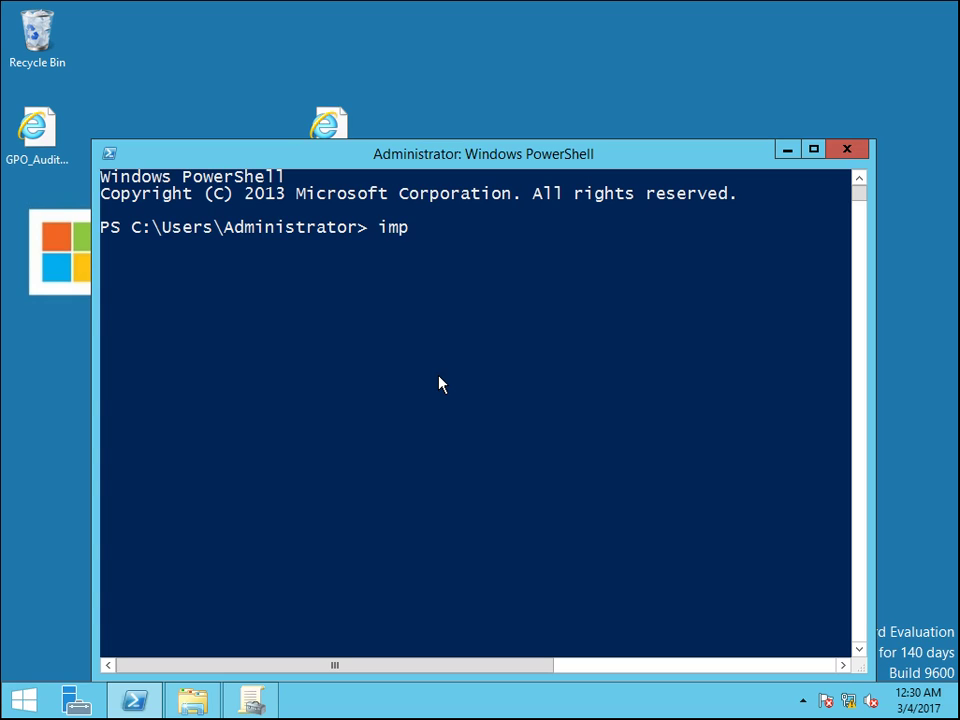
text(ort-module)
key(Tab)
text(g)
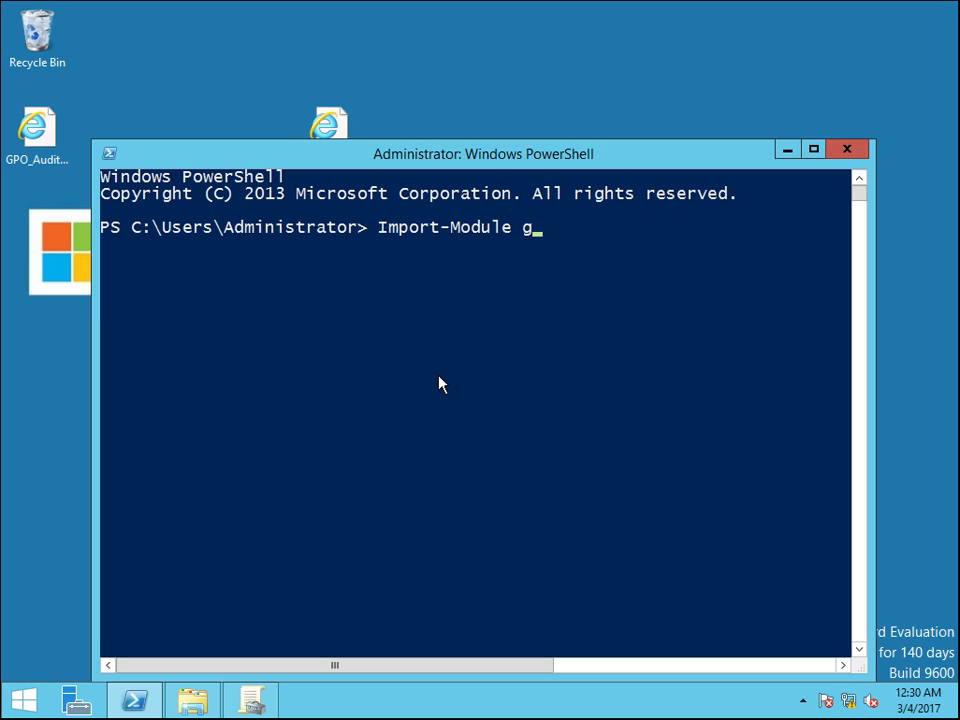
text(rouppolicy)
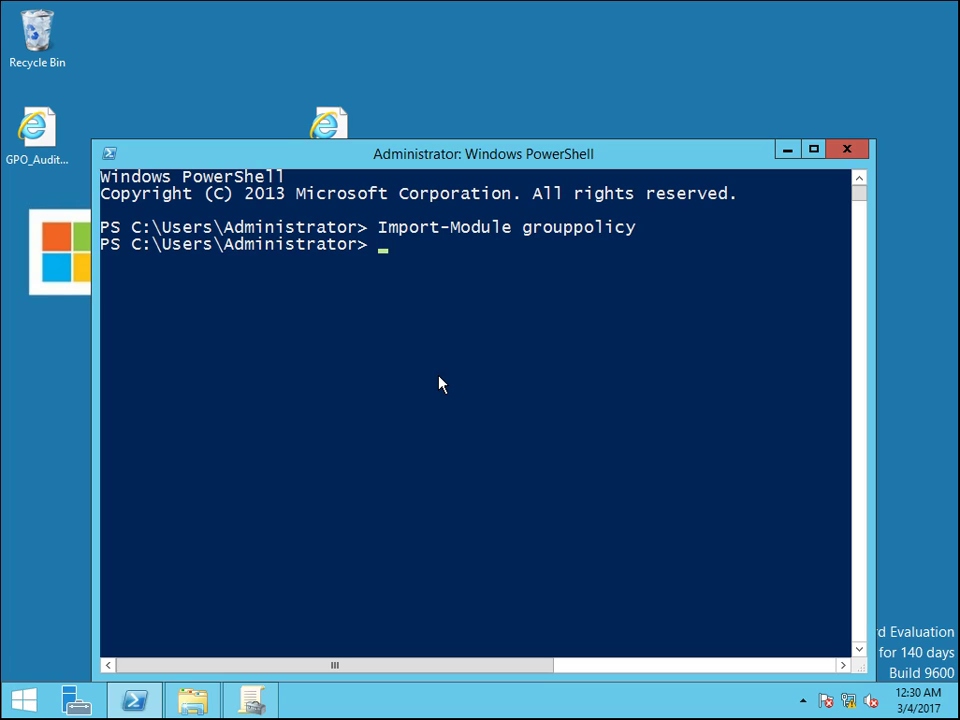
Start a Get-GPOReport command with the -Name parameter and the name Disable_Shutdown_GPO copied from the Group Policy Objects list in Group Policy Management.
text(get-gporep)
key(Tab)
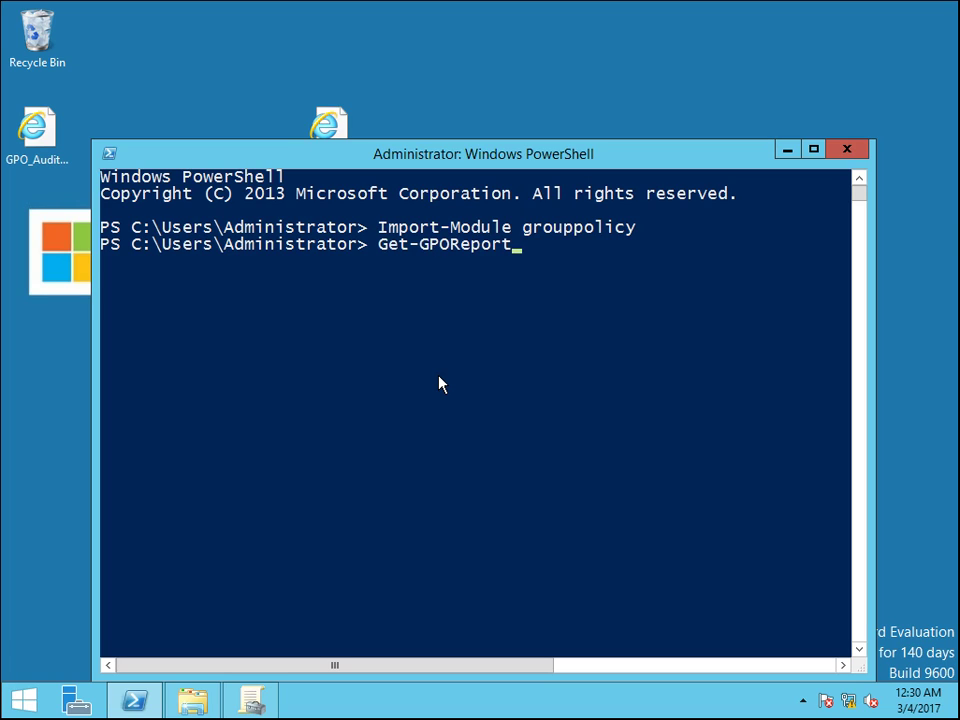
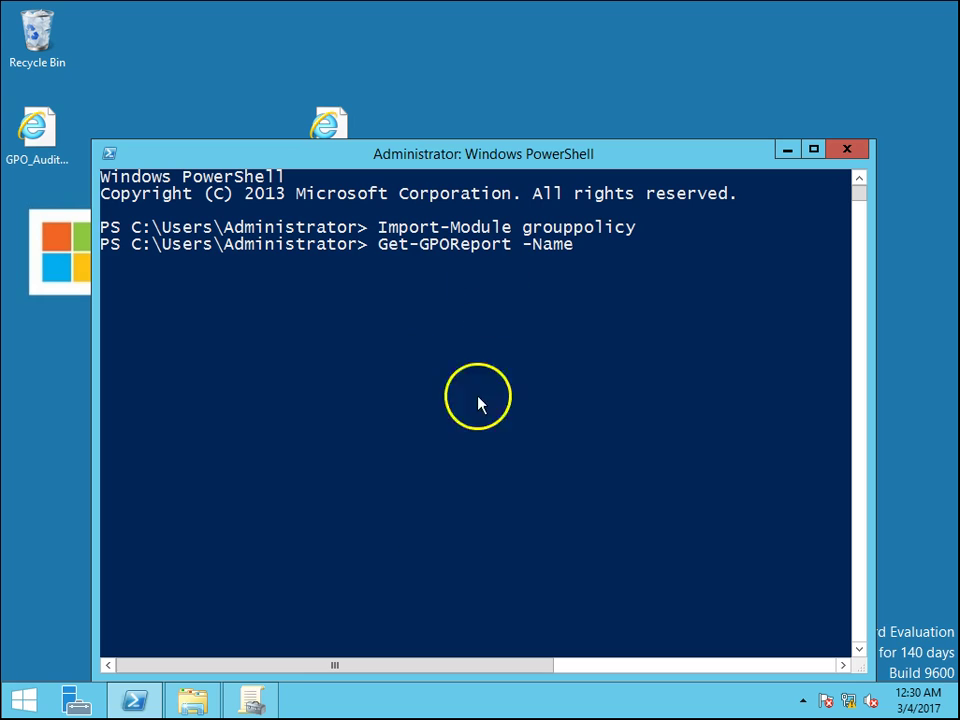
click(254, 700)
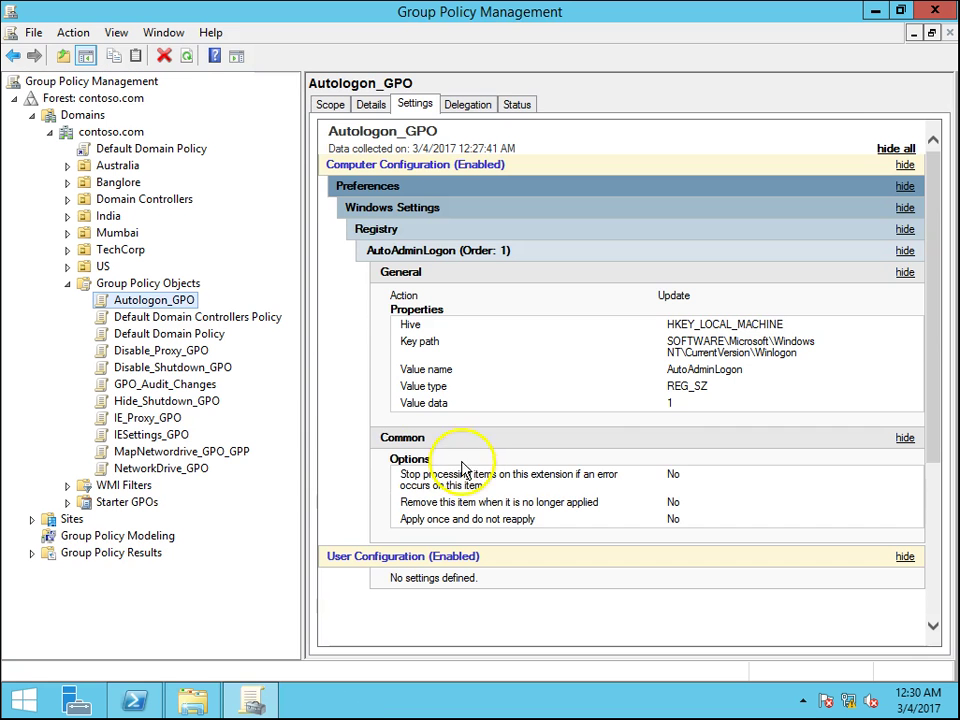
click(228, 370)
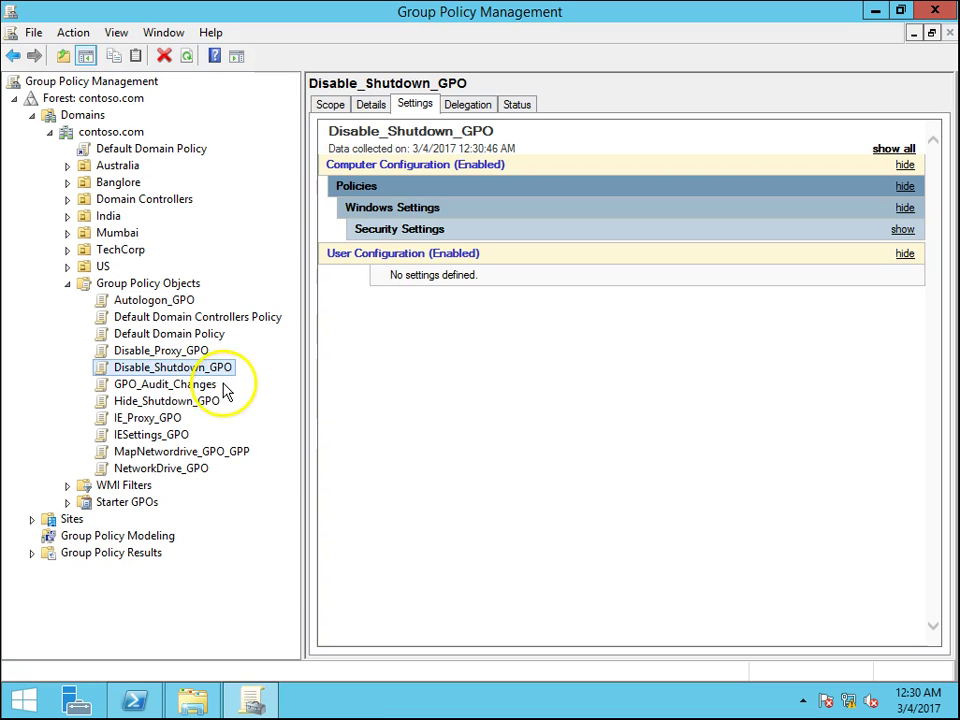
click(124, 368)
key(ctrl+c)
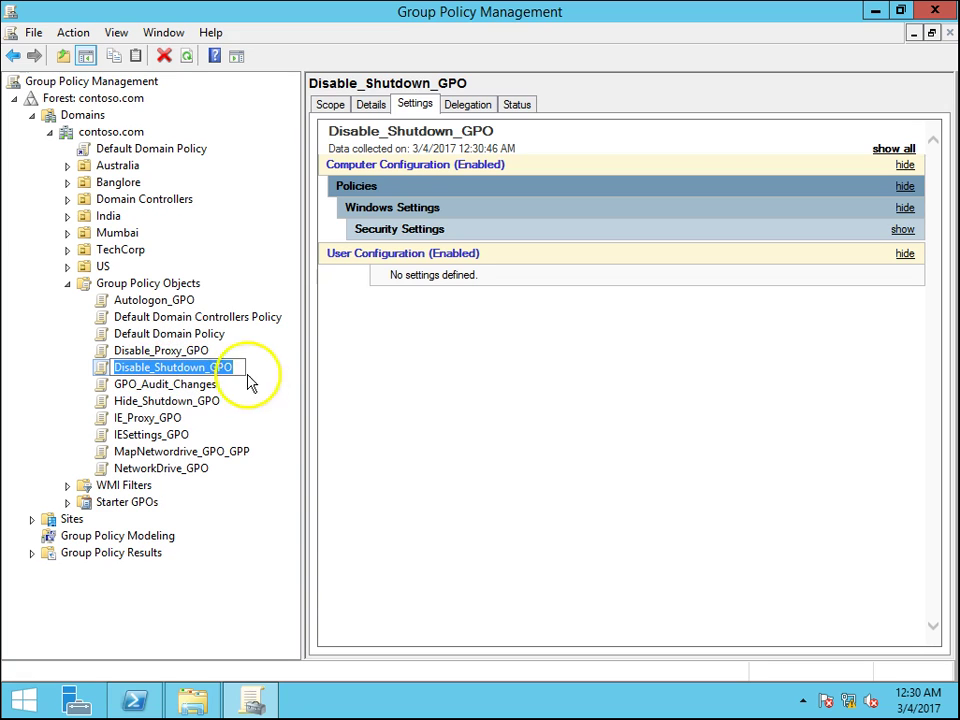
click(134, 700)
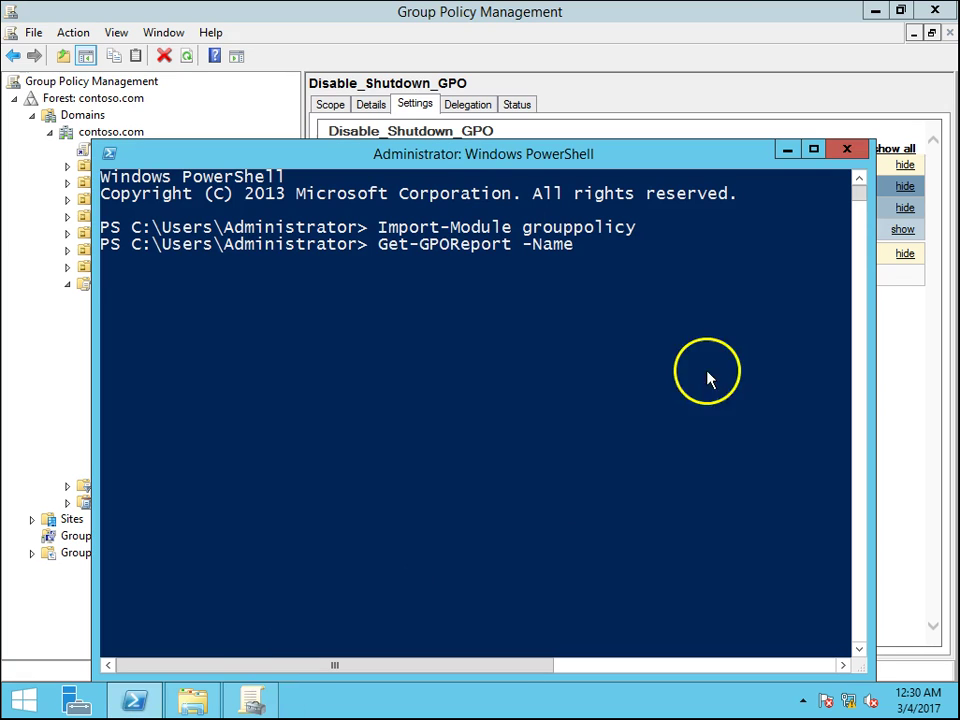
right_click(530, 349)
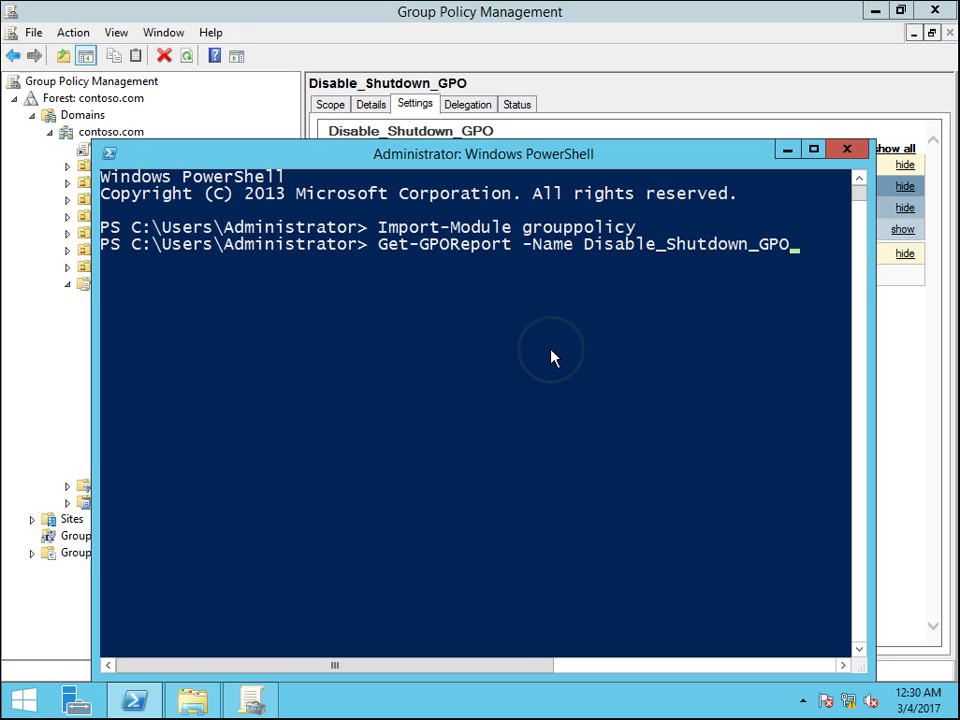
Widen the PowerShell window and append -ReportType HTML and the -Path parameter to the Get-GPOReport command.
text(-re)
key(Tab)
click(553, 357)
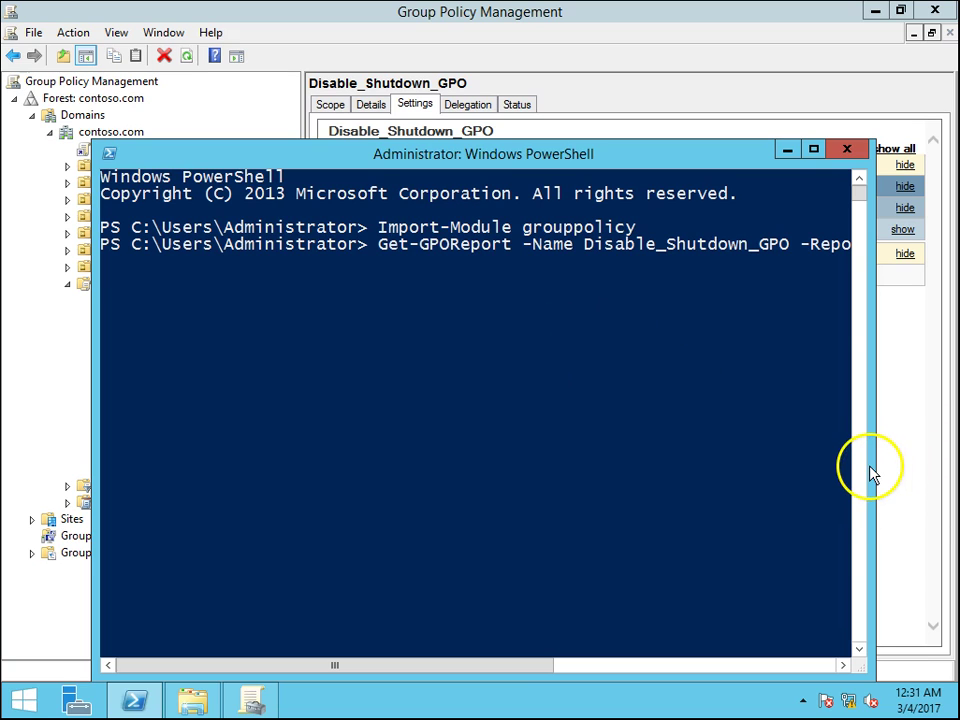
drag(872, 465, 943, 454)
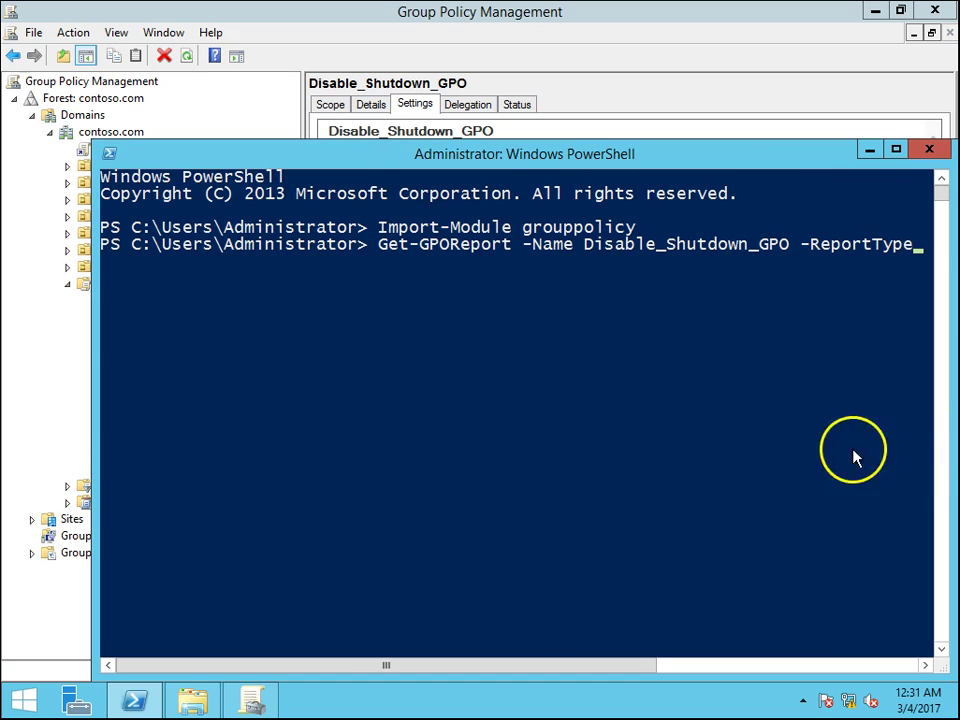
drag(583, 671, 714, 681)
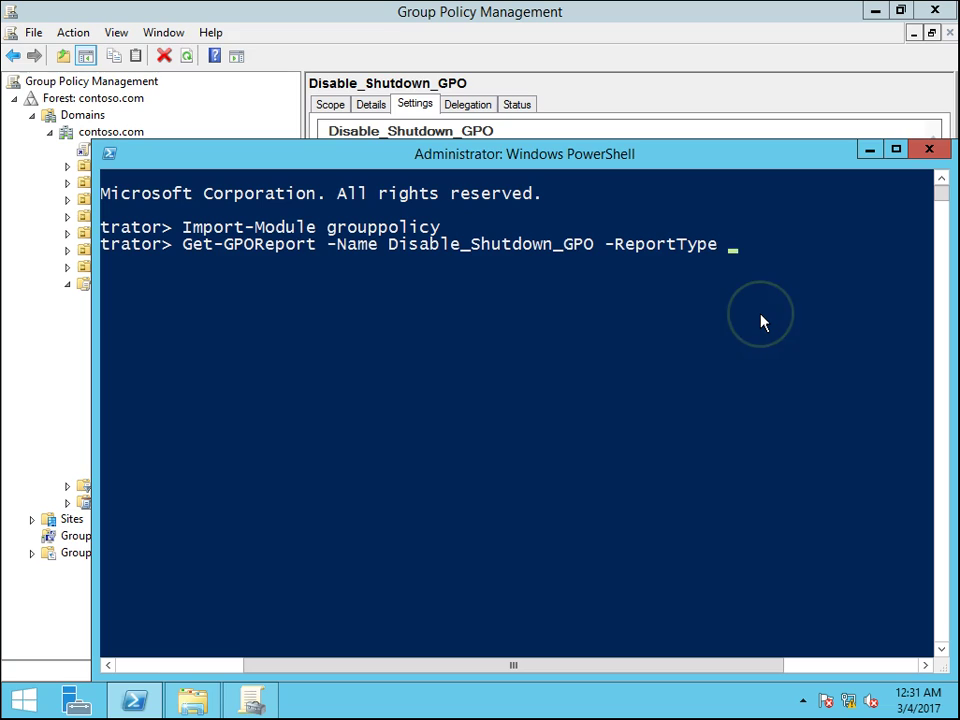
text(HTML)
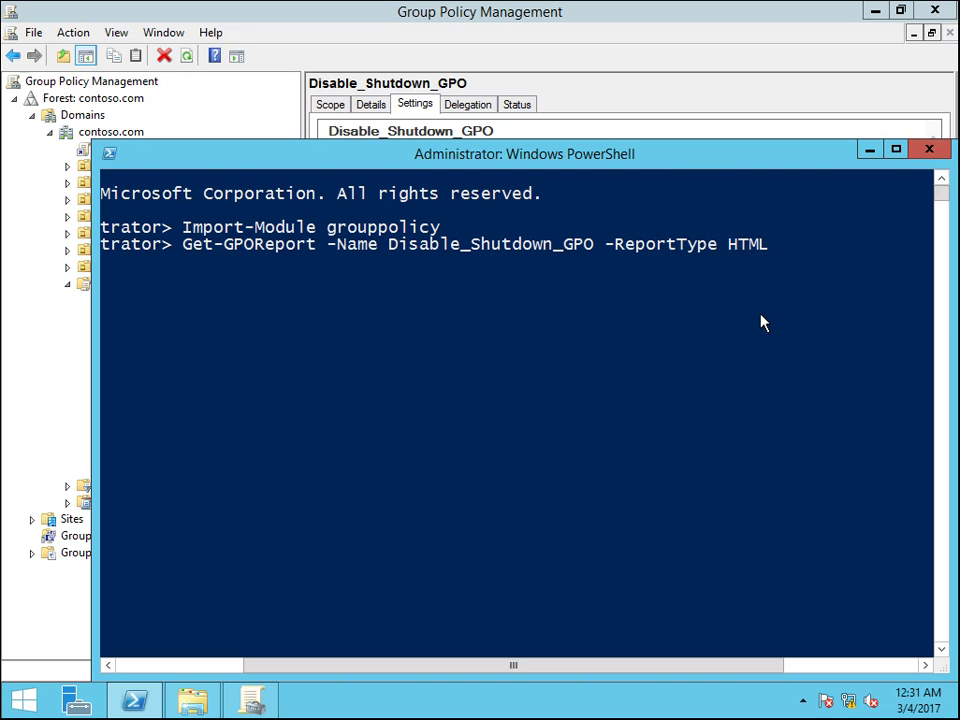
text( -apt)
key(BackSpace)
key(BackSpace)
key(BackSpace)
text(pat)
key(Tab)
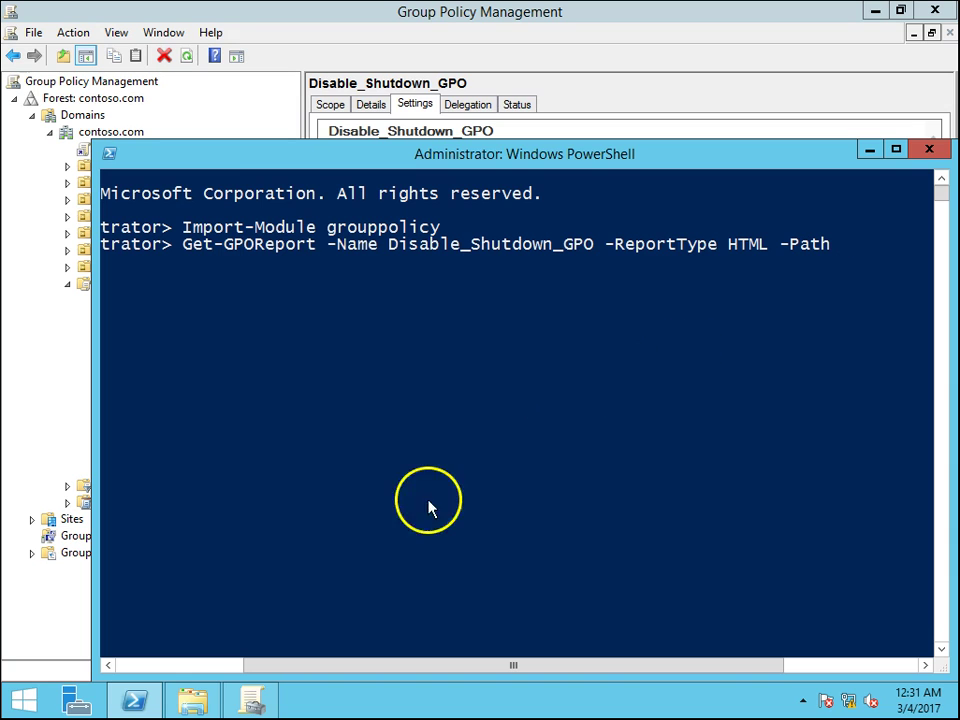
Copy the folder path C:\GPOReport from File Explorer and paste it after -Path in the PowerShell command.
click(192, 700)
click(497, 400)
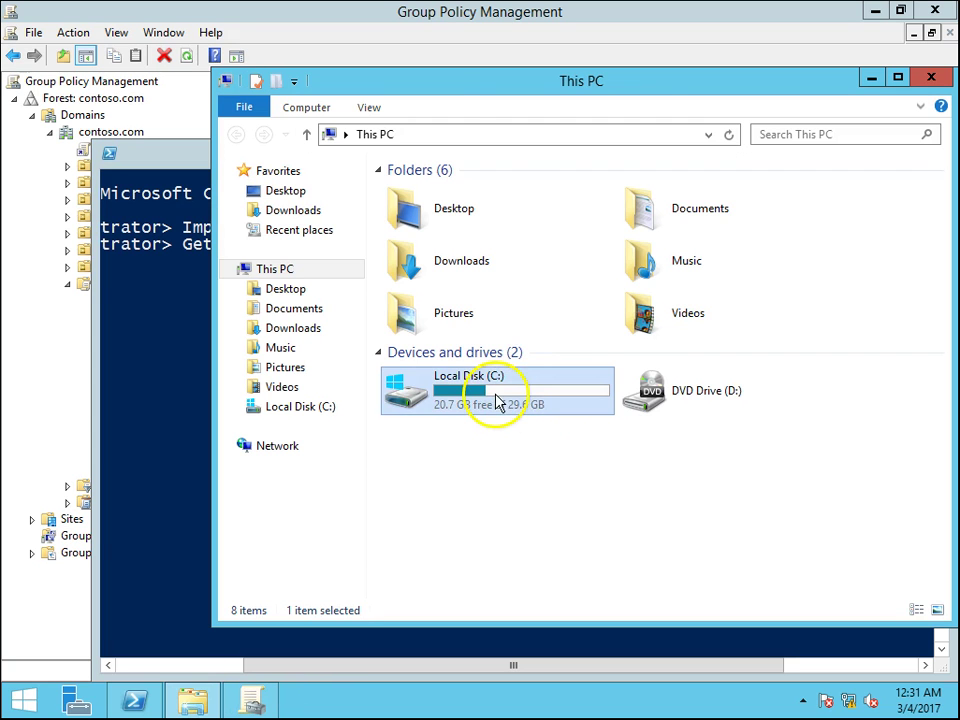
double_click(497, 400)
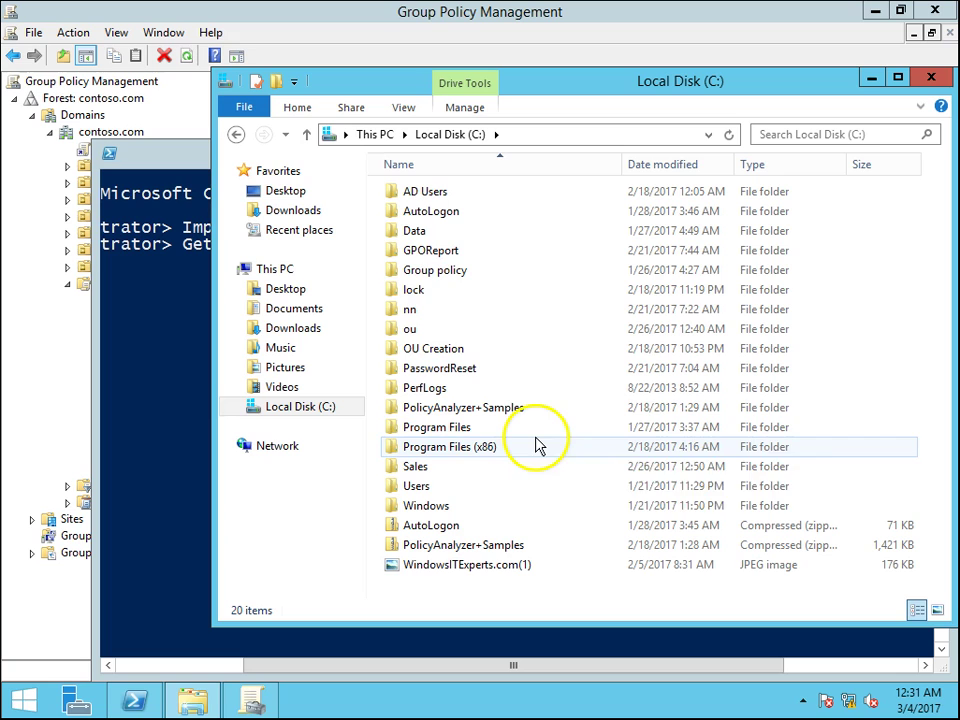
double_click(497, 252)
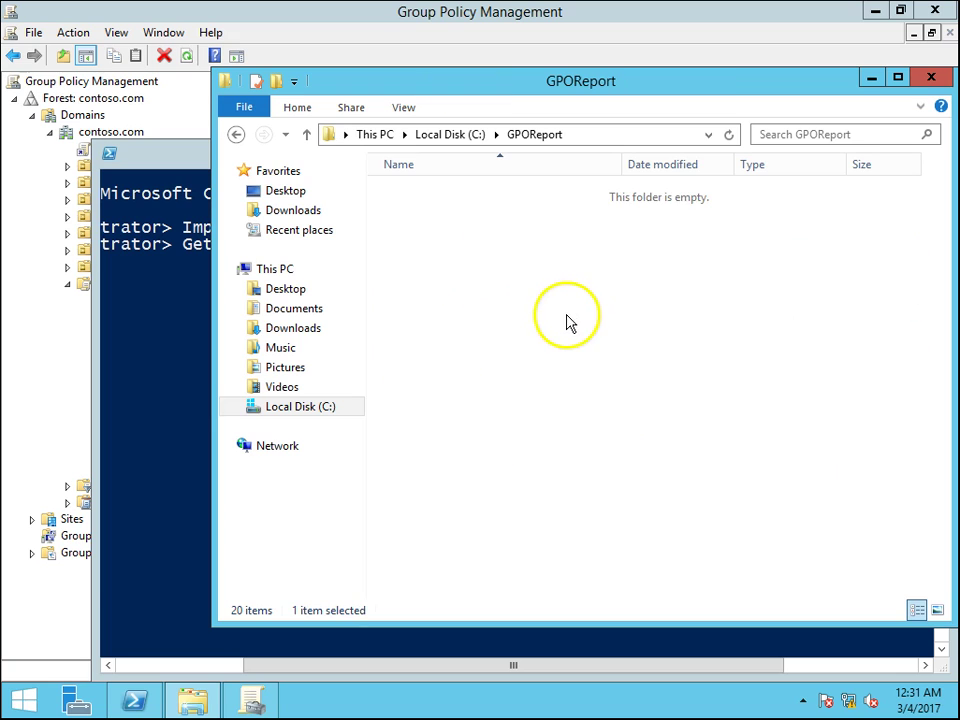
click(602, 137)
key(ctrl+c)
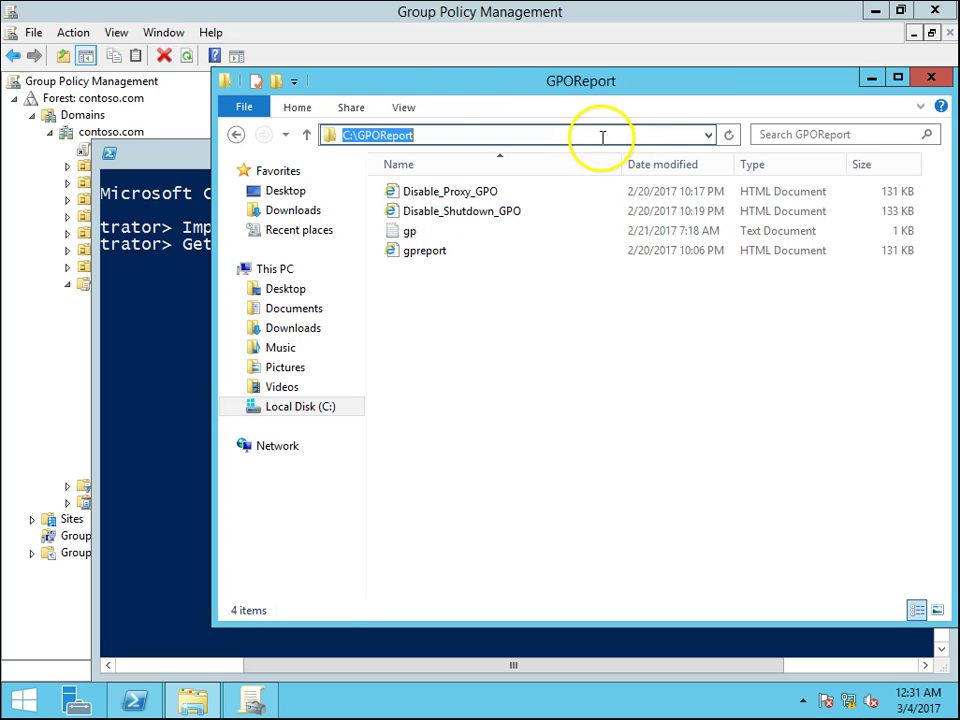
click(872, 79)
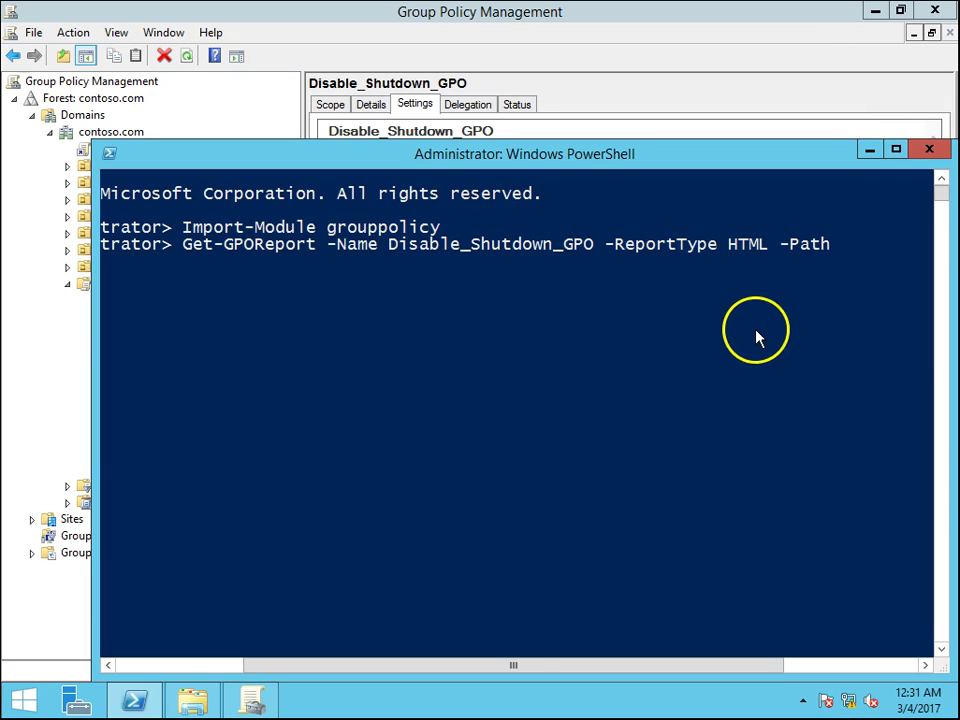
right_click(752, 323)
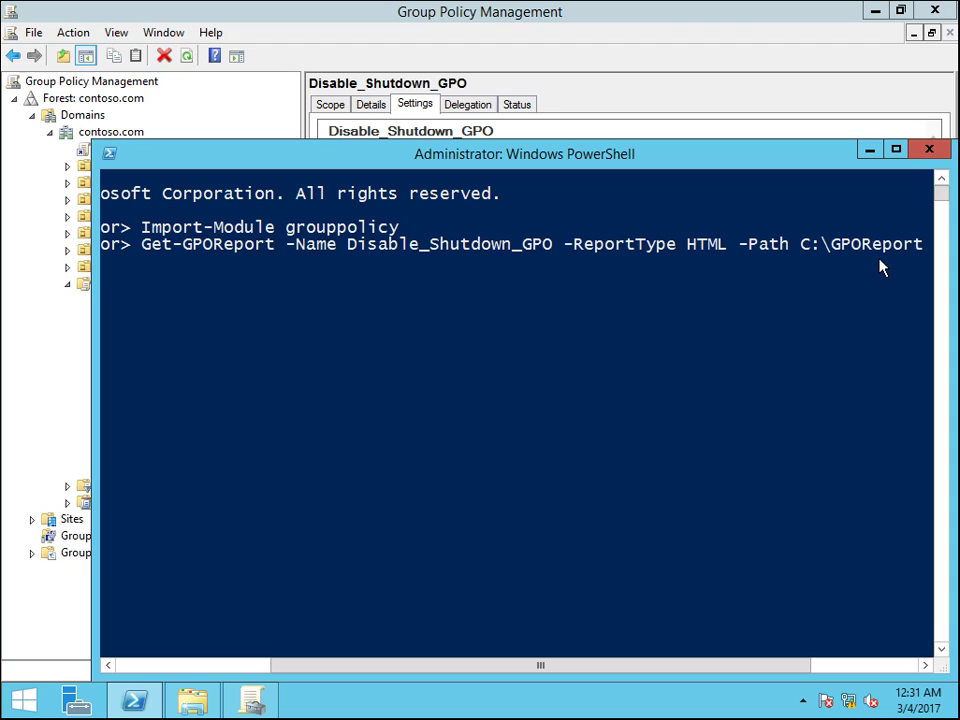
Complete the output path with the file name \Disable_shutdown_GPO.html and run the Get-GPOReport command.
text(\)
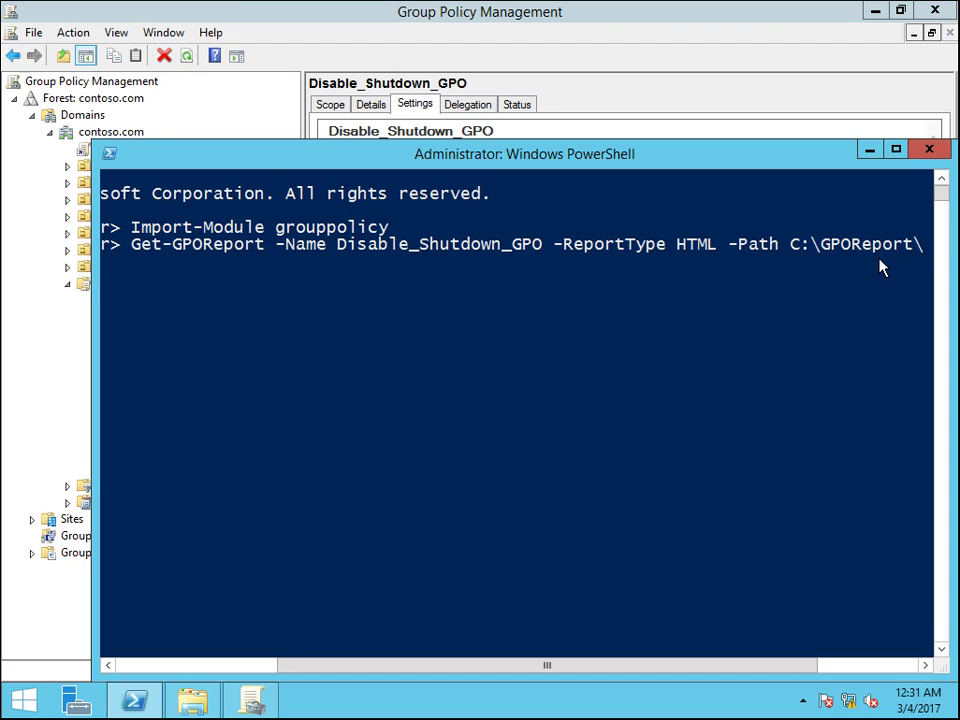
text(Di)
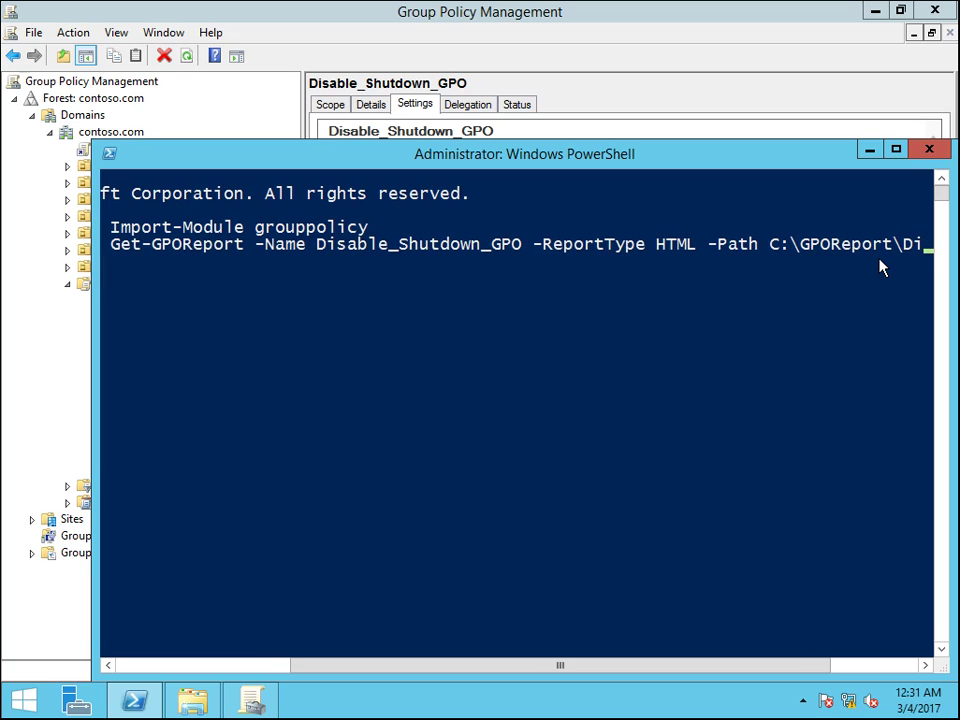
text(sable)
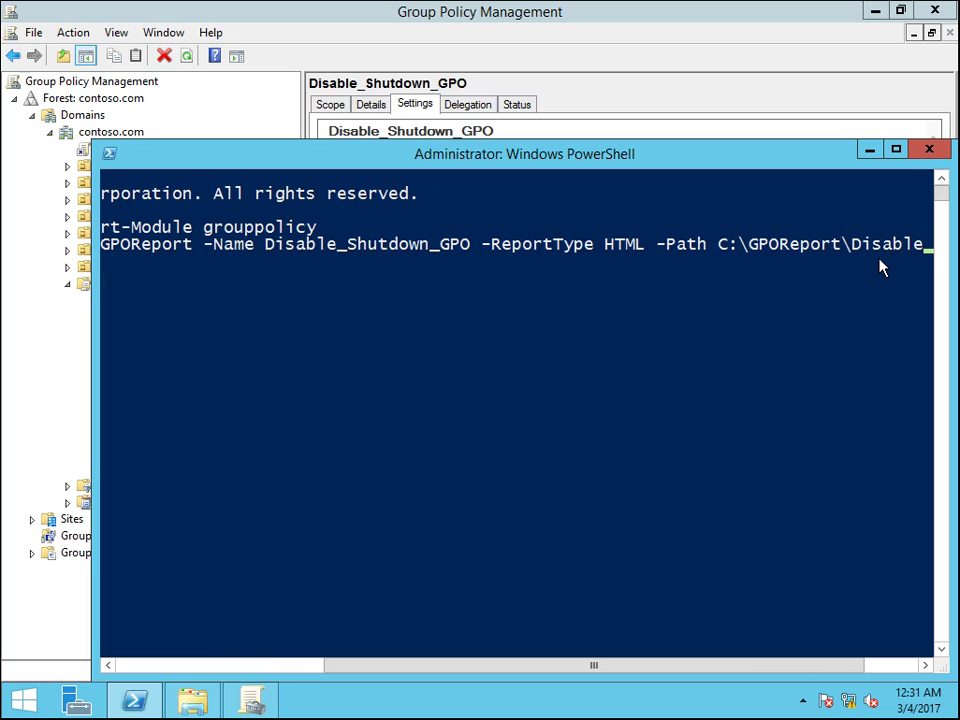
text(_shutd)
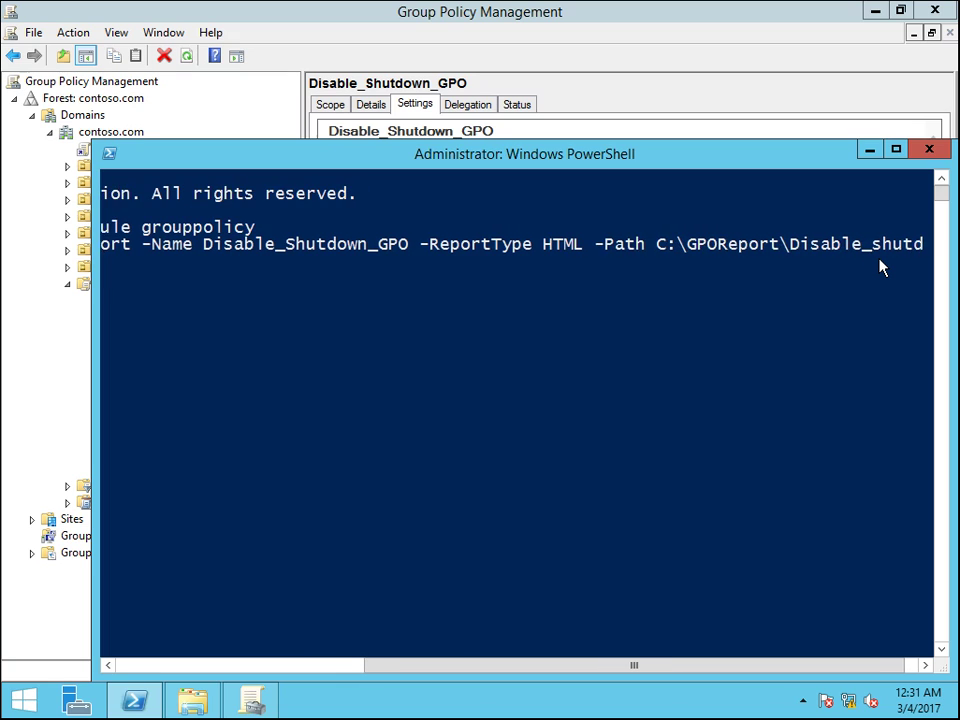
key(Home)
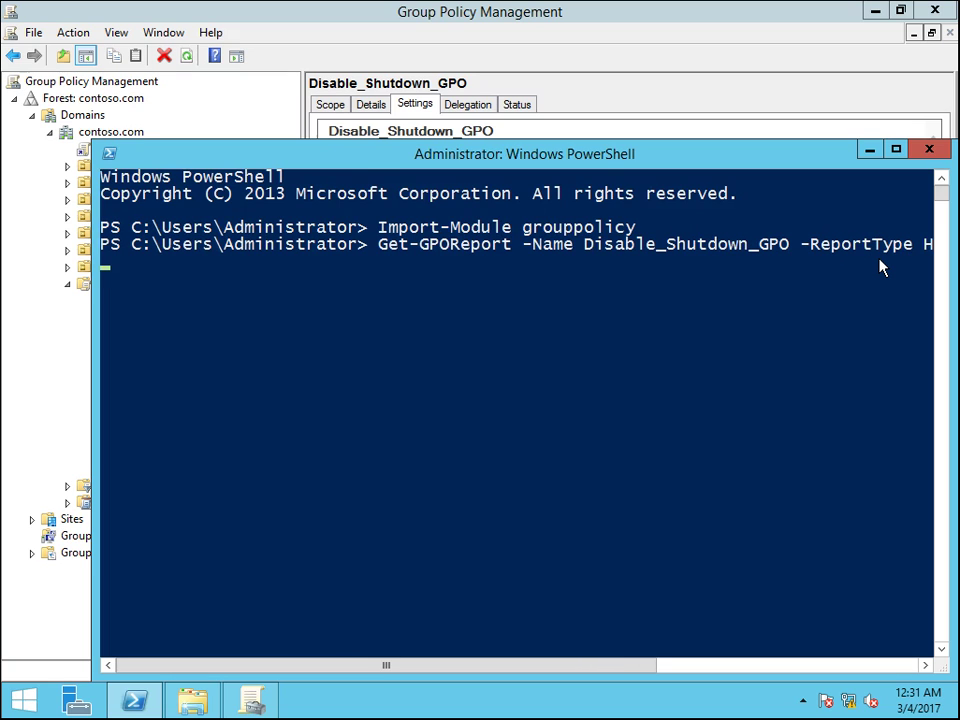
text(_GPO.html)
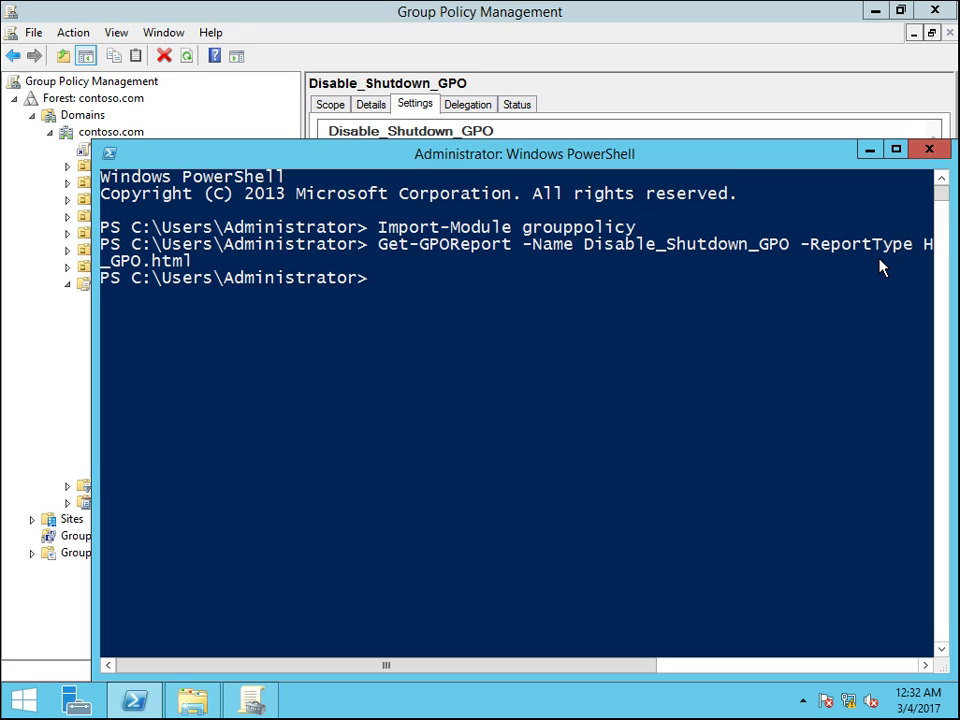
Show the GPOReport folder in File Explorer, move its window lower, and open the newly generated Disable_shutdown_GPO report.
click(193, 700)
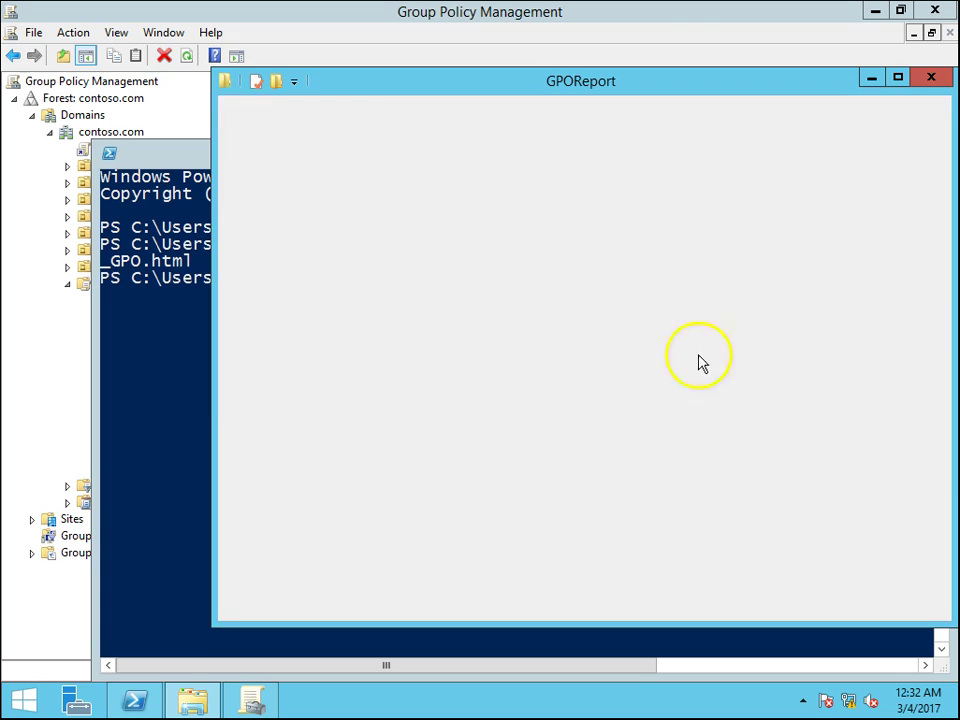
drag(602, 91, 573, 219)
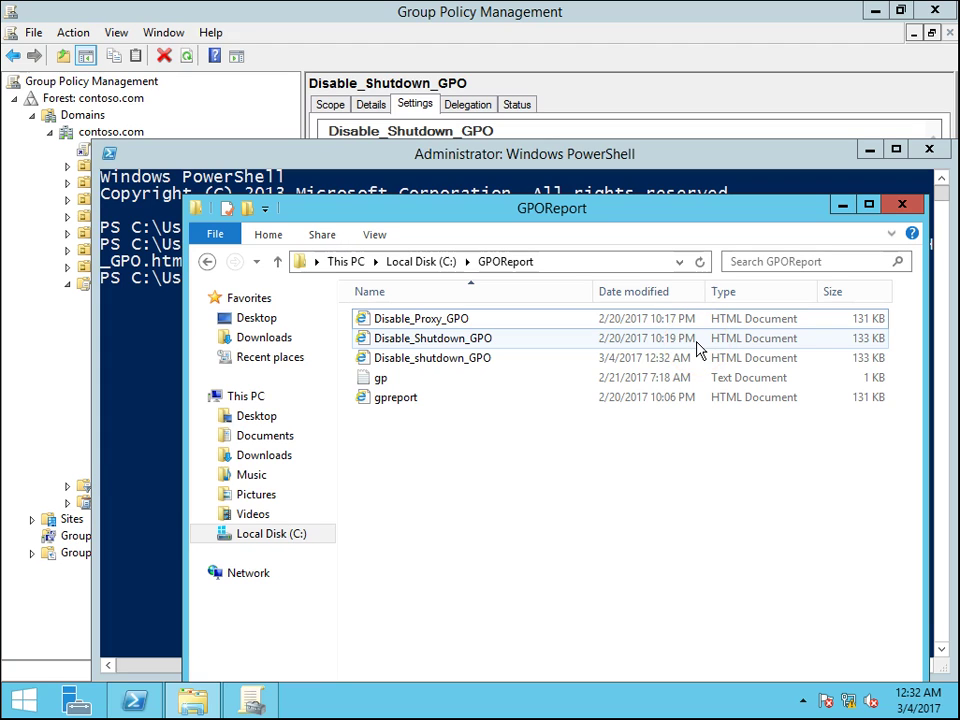
click(640, 357)
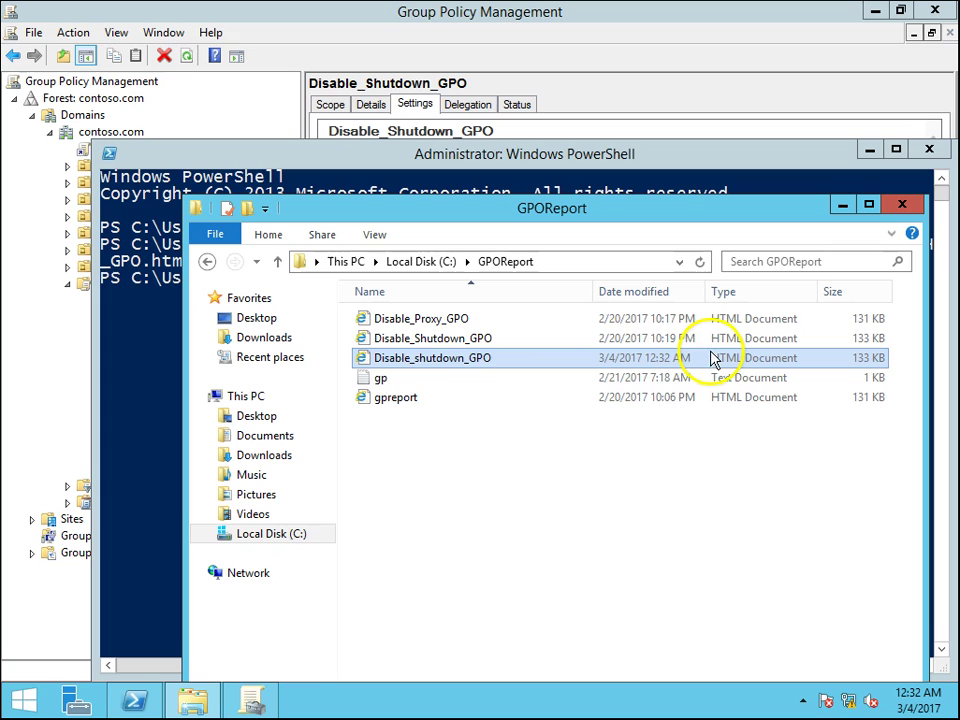
double_click(499, 359)
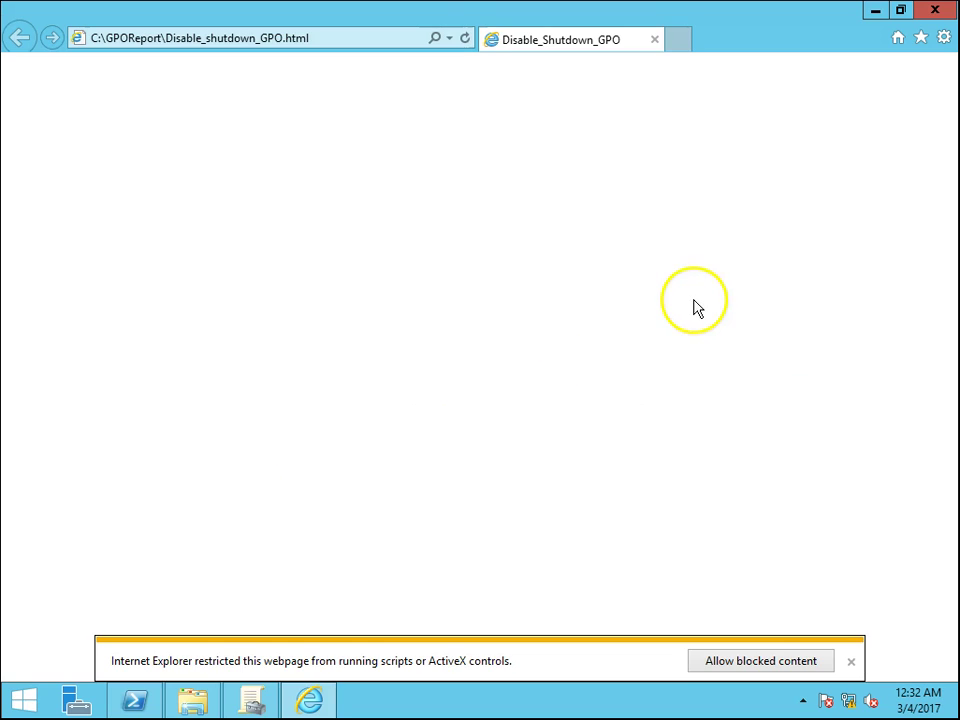
Dismiss the blocked-content notice, read through the Disable_Shutdown_GPO report in Internet Explorer, and close it.
scroll(745, 286, down, 3)
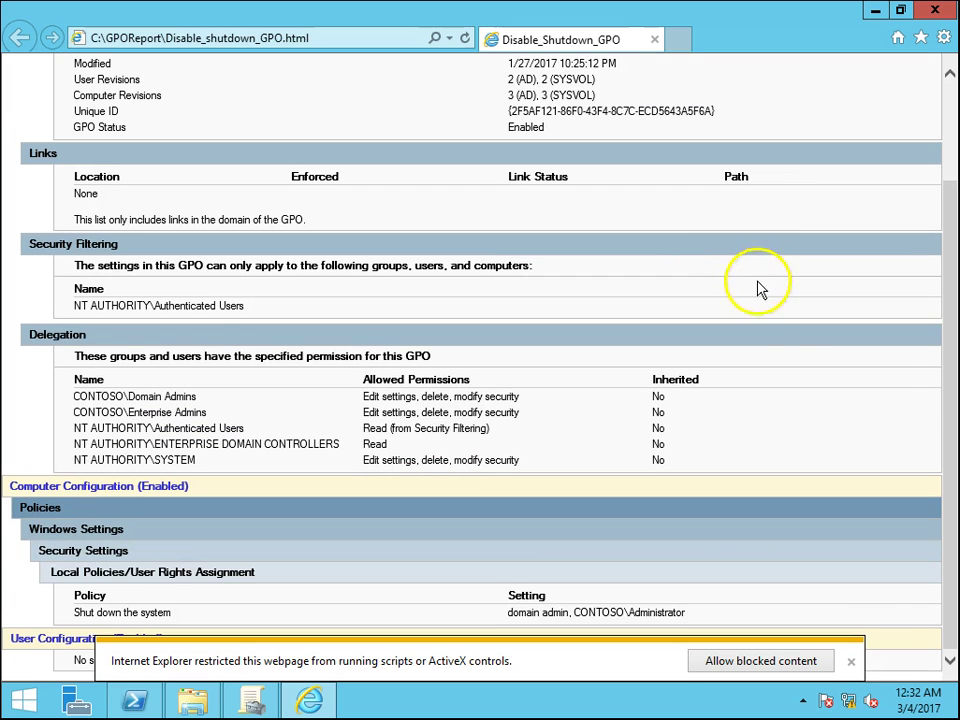
click(851, 661)
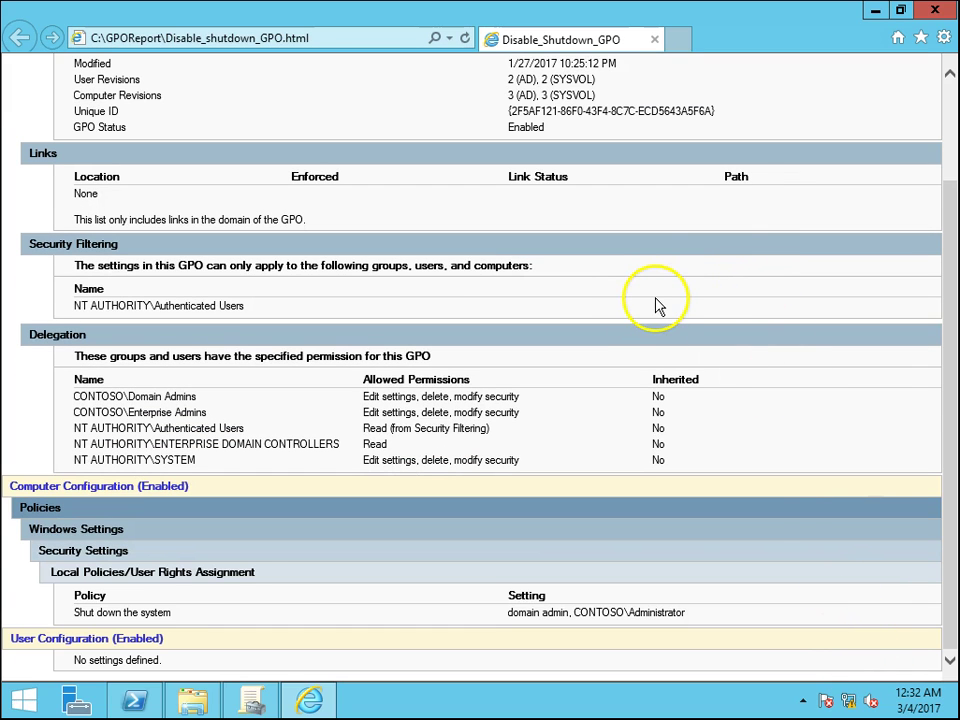
scroll(657, 304, up, 3)
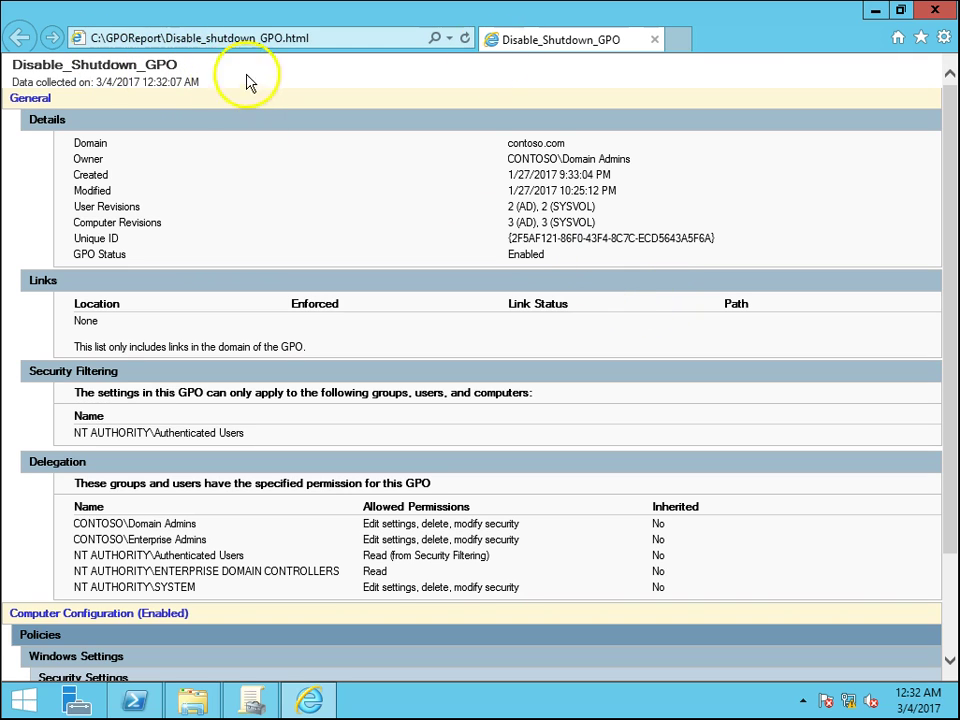
click(934, 12)
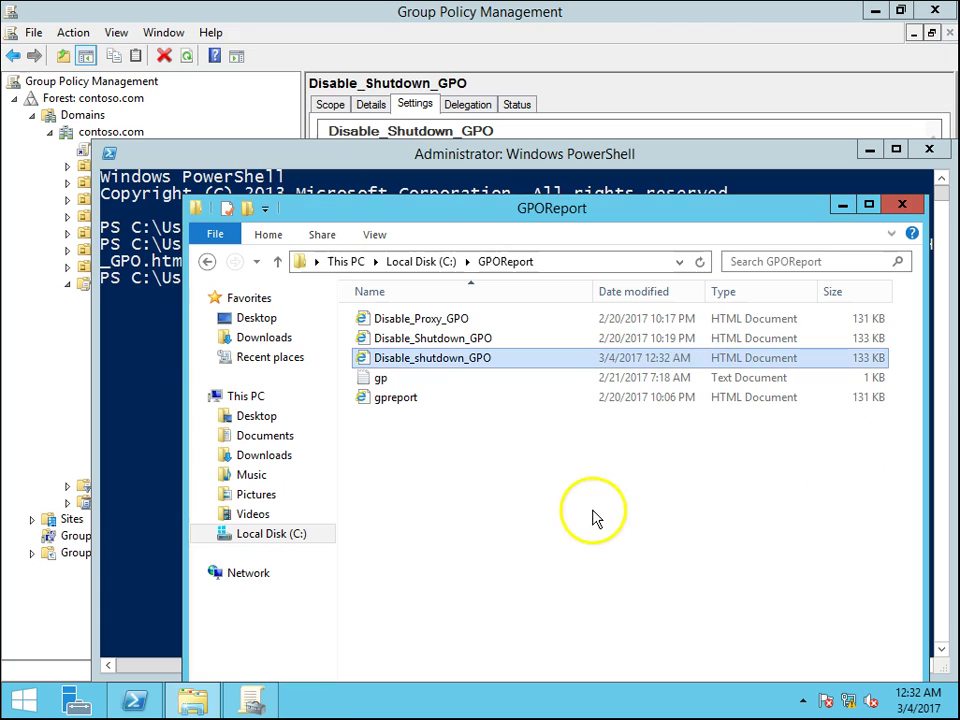
Move the GPOReport folder window down, bring PowerShell back to the front, and shift its window slightly up.
drag(686, 214, 680, 360)
click(536, 167)
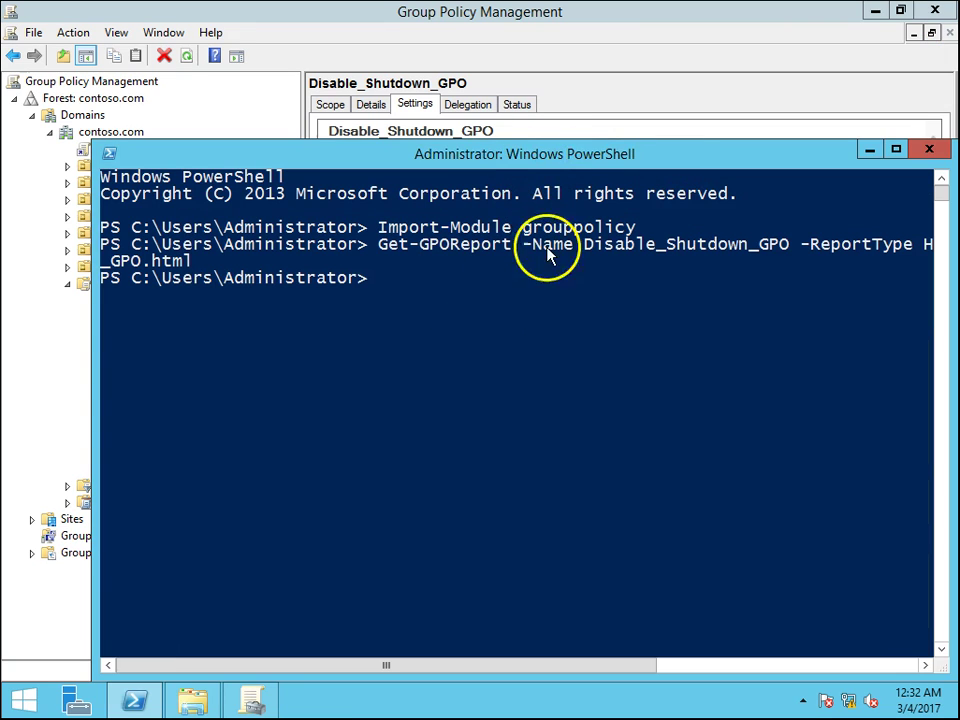
drag(564, 159, 546, 133)
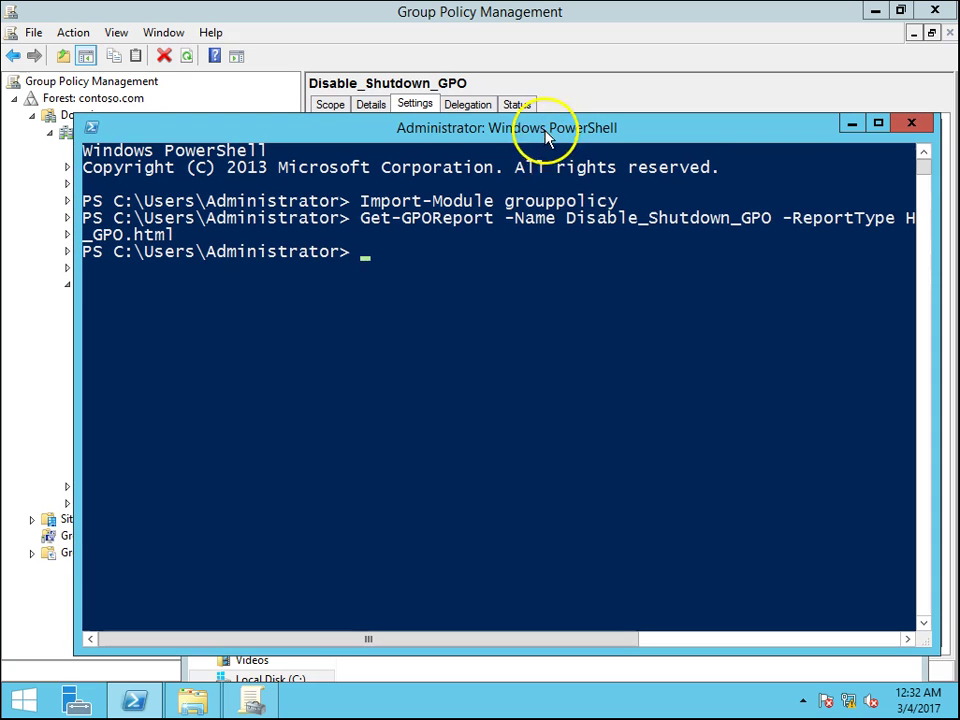
click(488, 358)
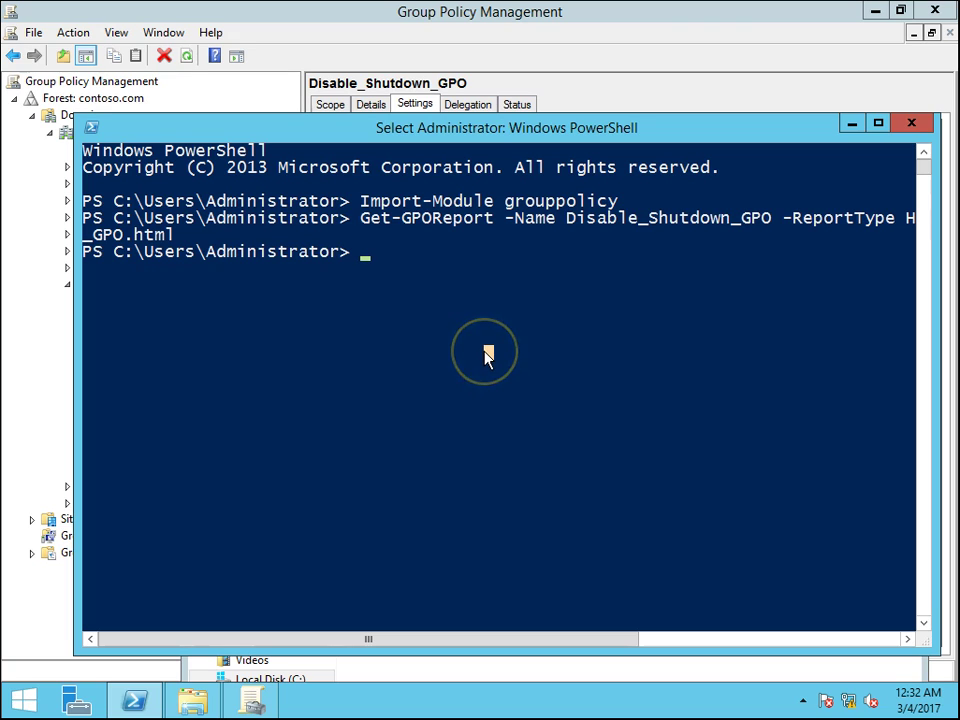
Start a new Get-GPOReport command with the -All switch and the -Domain parameter set to contos.com.
text(g)
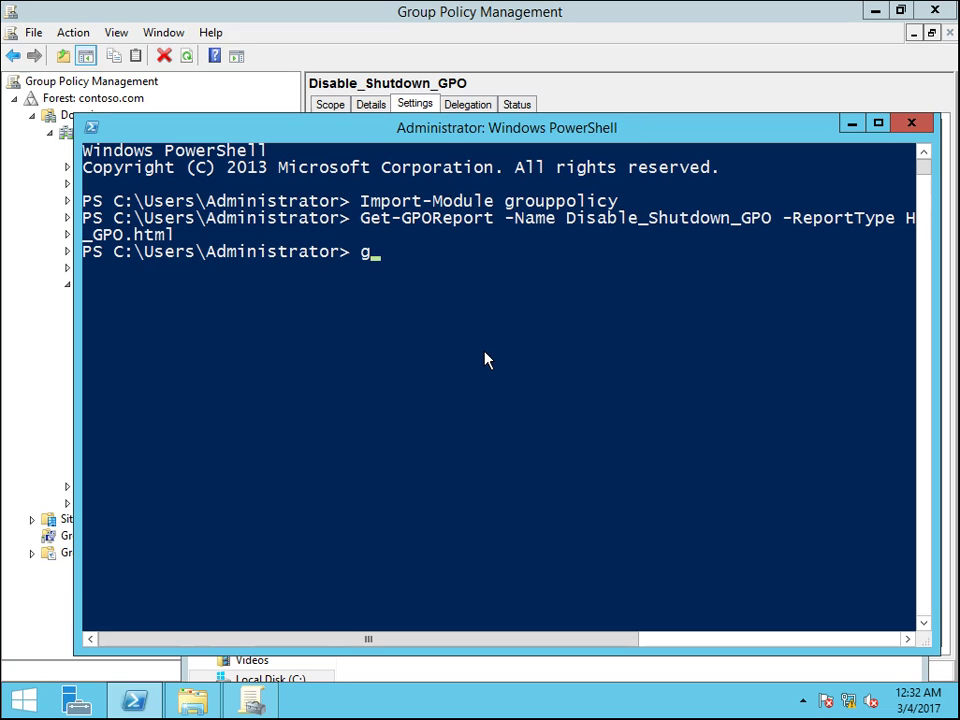
text(et-gp)
key(Tab)
key(Tab)
key(Tab)
text(-al)
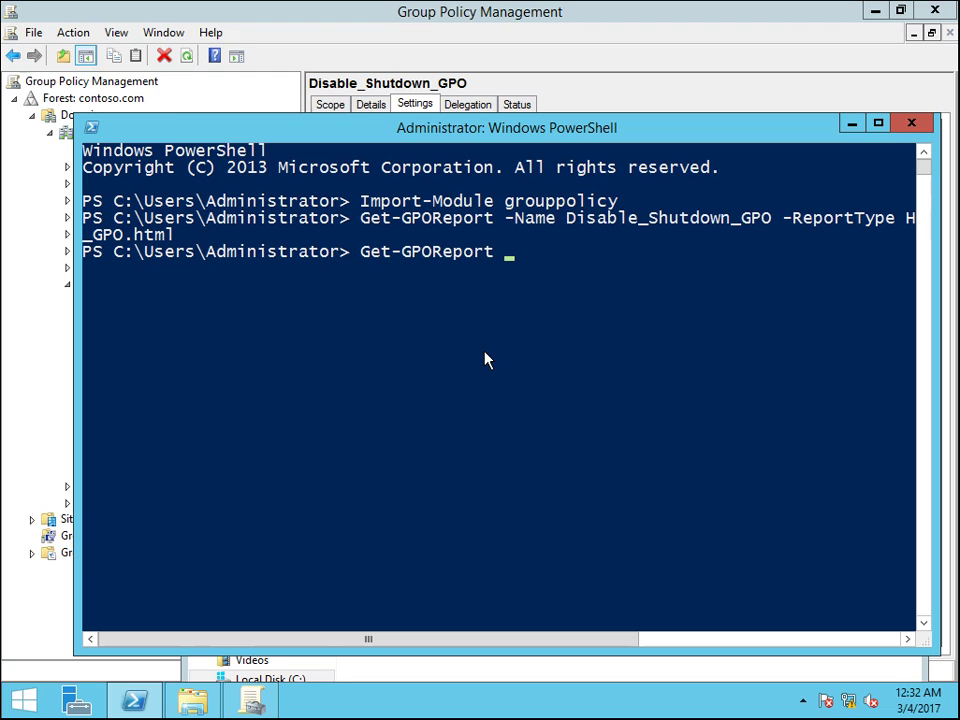
key(Tab)
text(d)
key(BackSpace)
text(-do)
key(Tab)
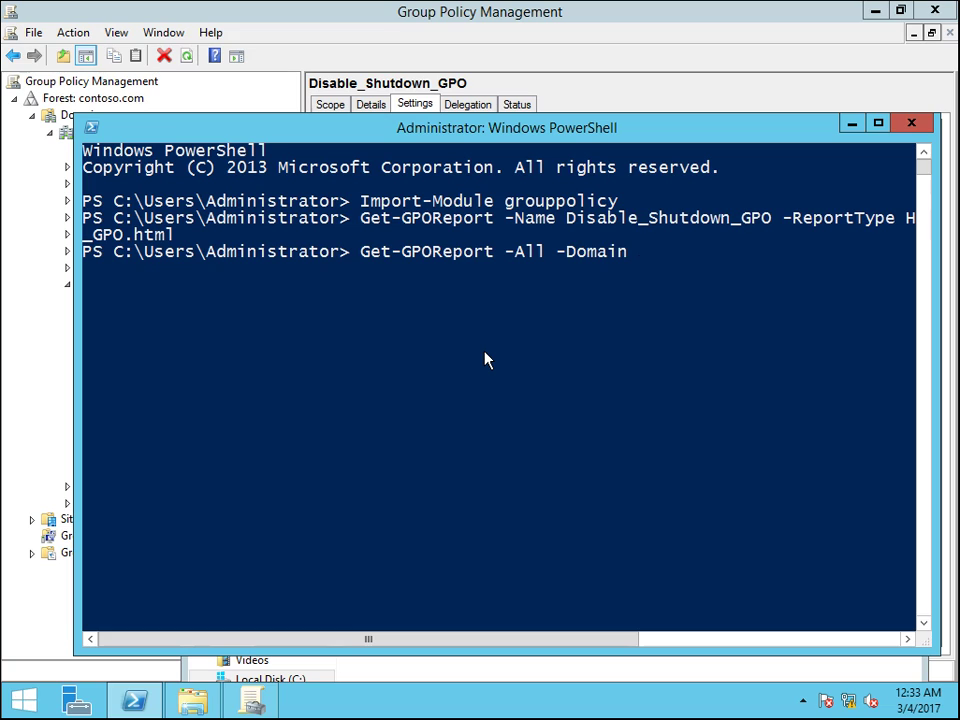
text(contos.com)
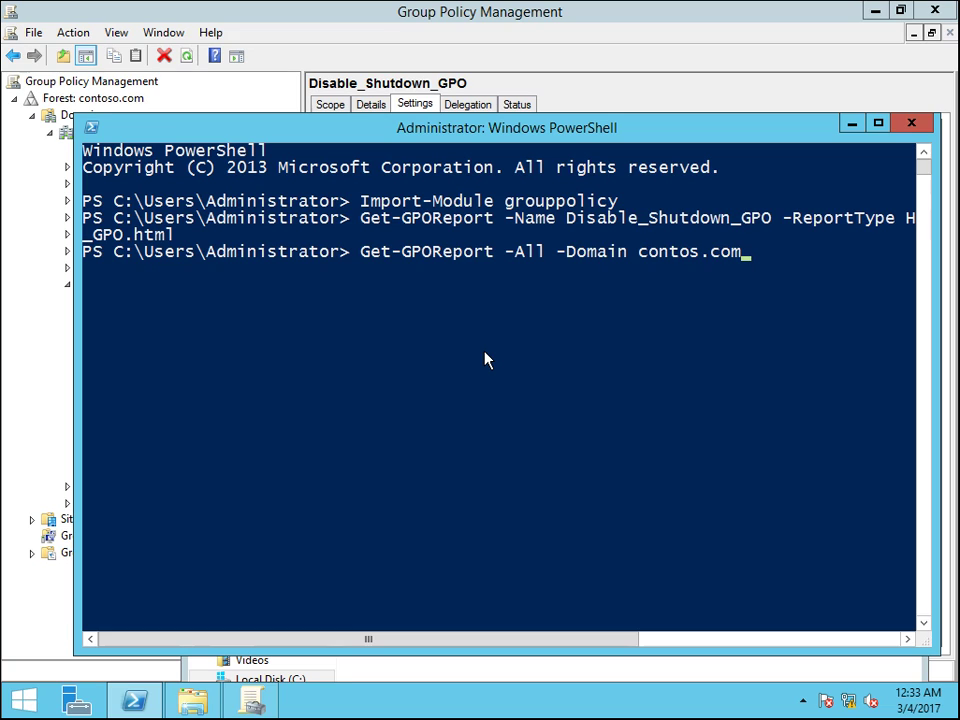
Add the -ReportType parameter with the value HTML and append the -Path parameter to the command.
text( -ReportType)
key(Tab)
text(HTML)
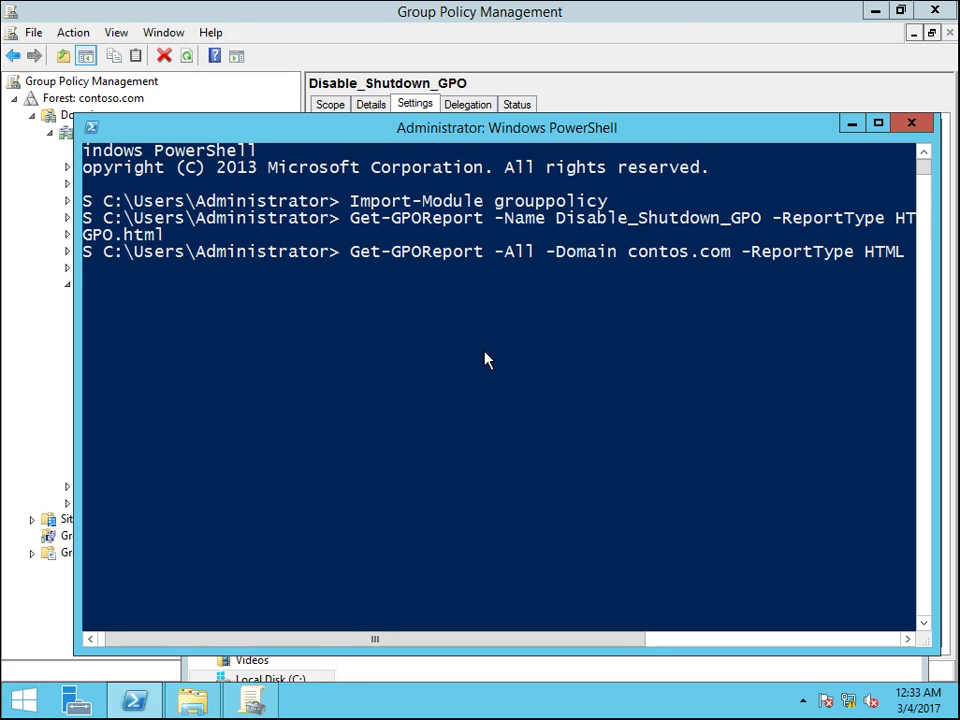
text( -)
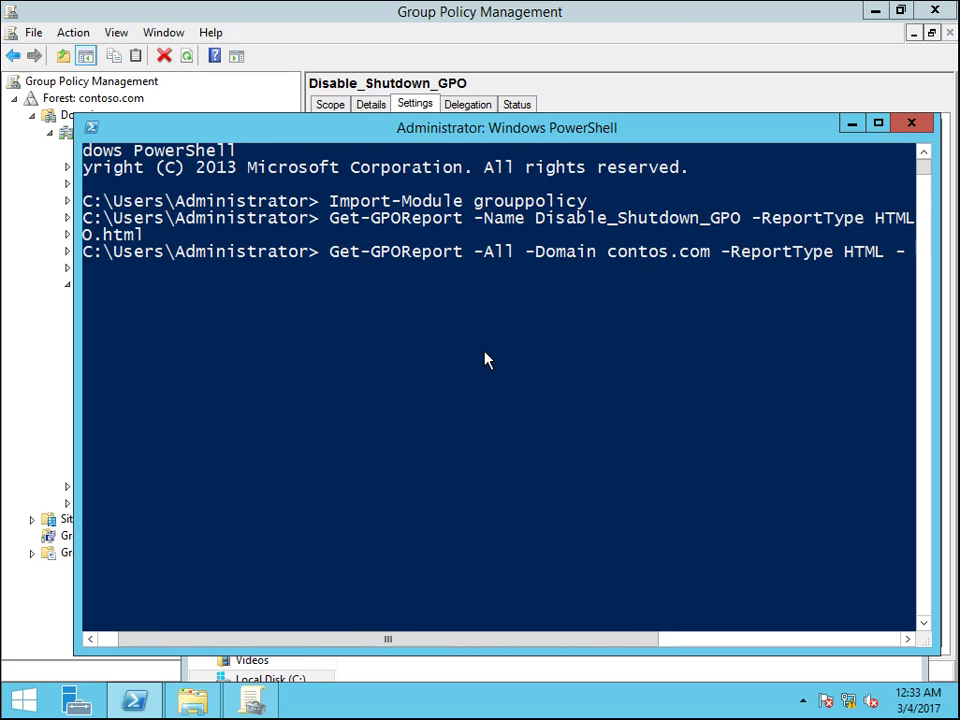
text(Path)
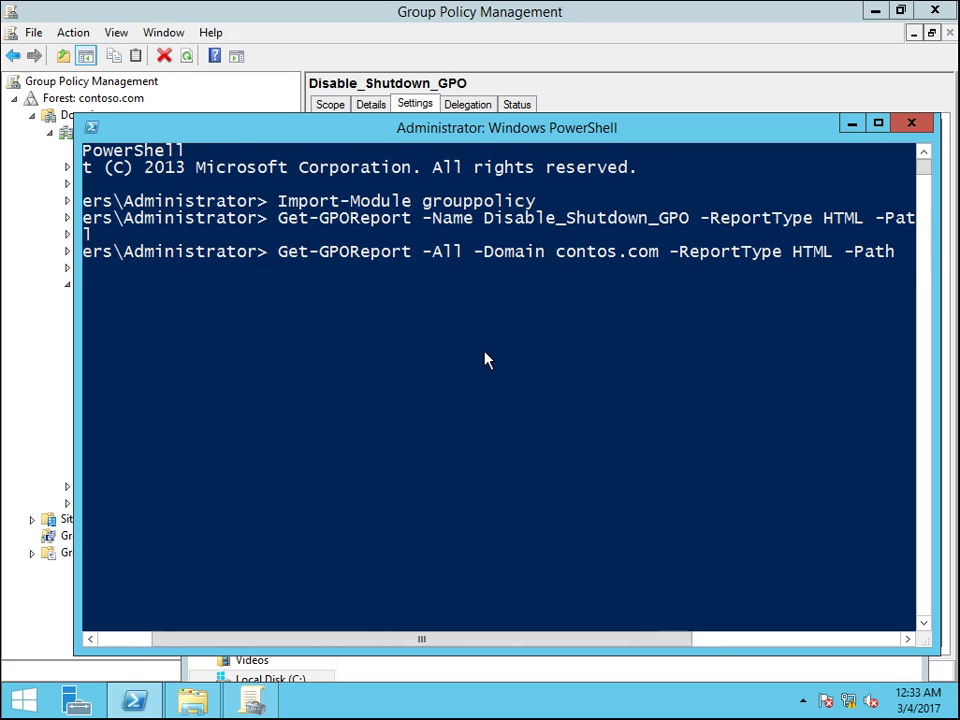
Copy the folder path C:\GPOReport from the File Explorer window and paste it after -Path in the PowerShell command.
click(204, 668)
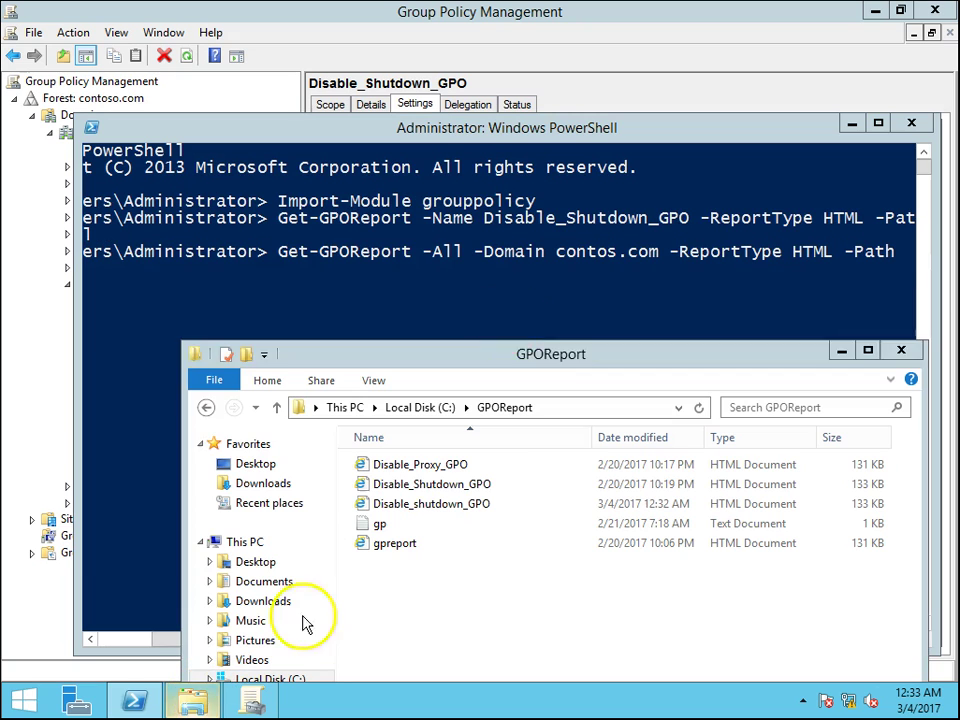
click(565, 408)
key(ctrl+c)
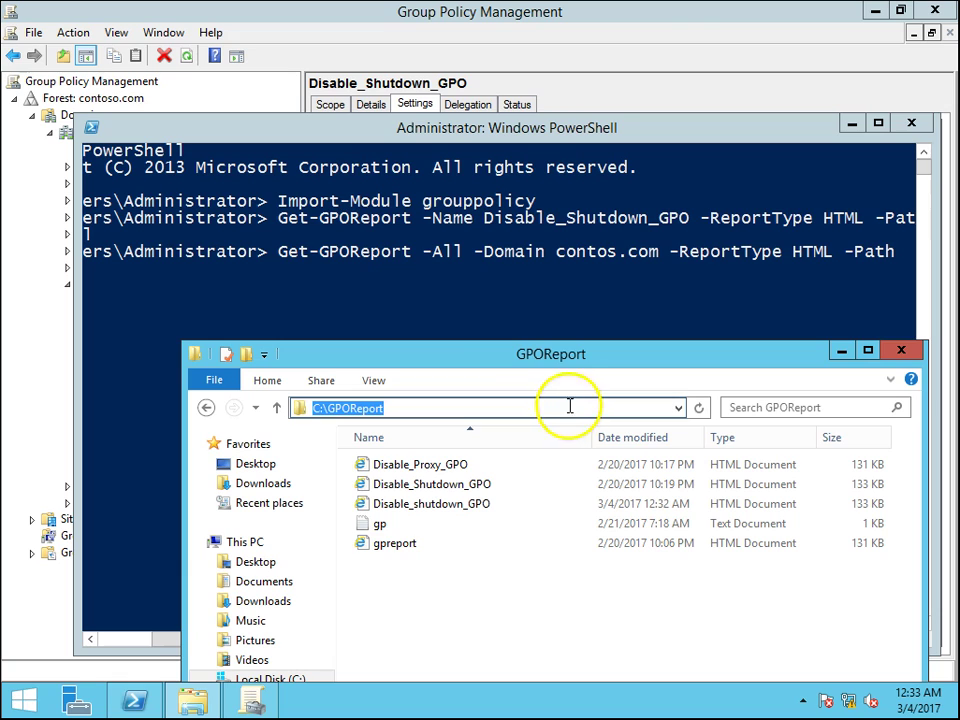
click(377, 285)
right_click(377, 285)
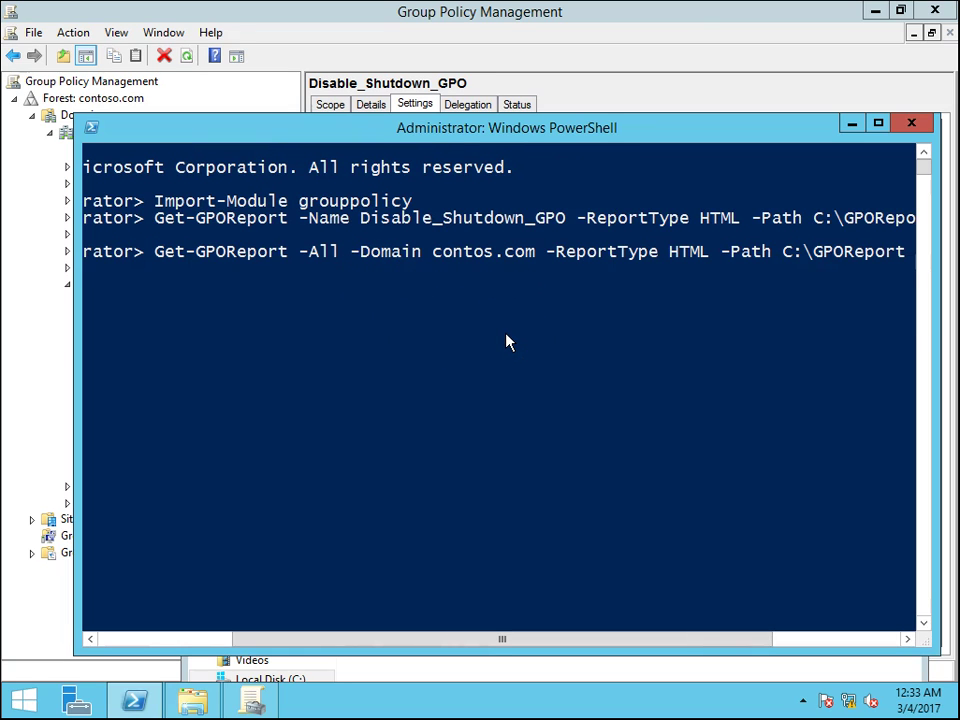
Complete the output path with \GPOReport_all.html, run the command, and shift the PowerShell window aside to uncover the policy tree.
text(\)
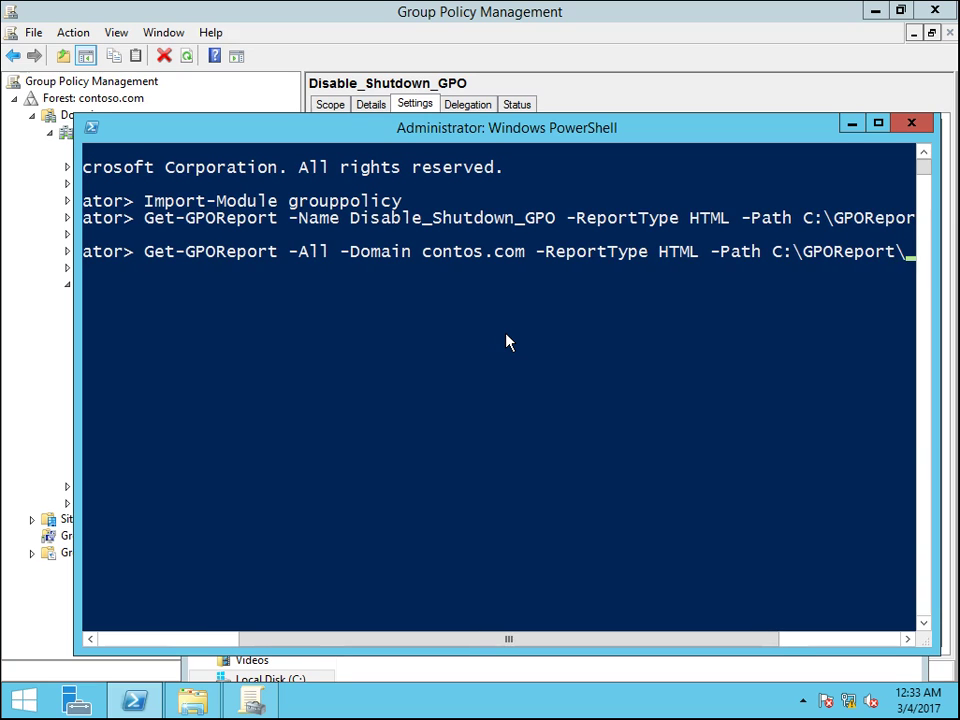
text(GPORE)
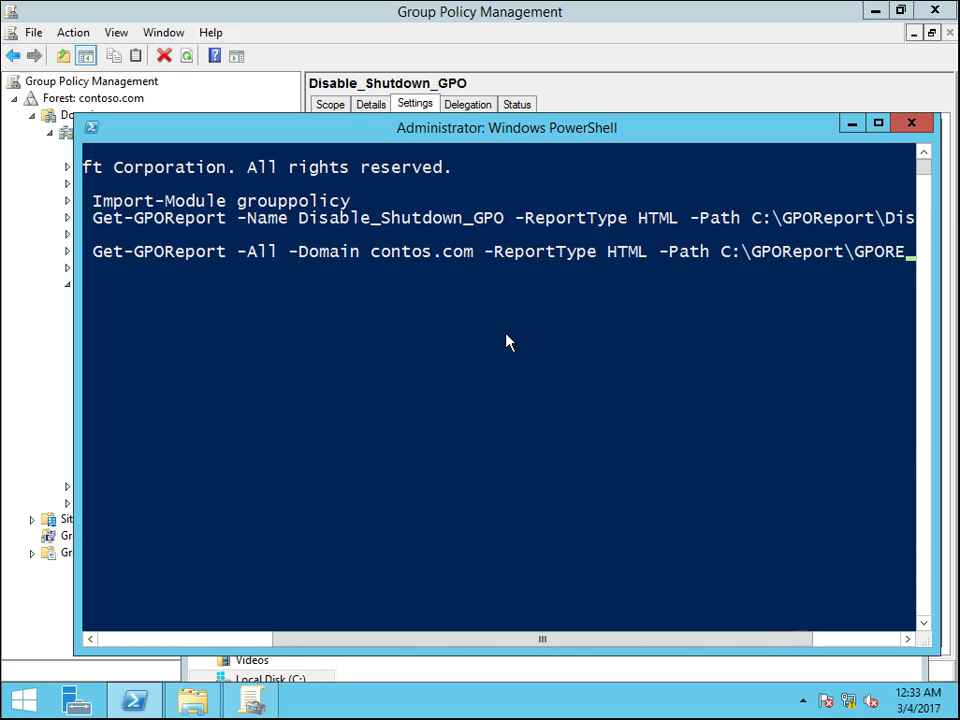
text(port_)
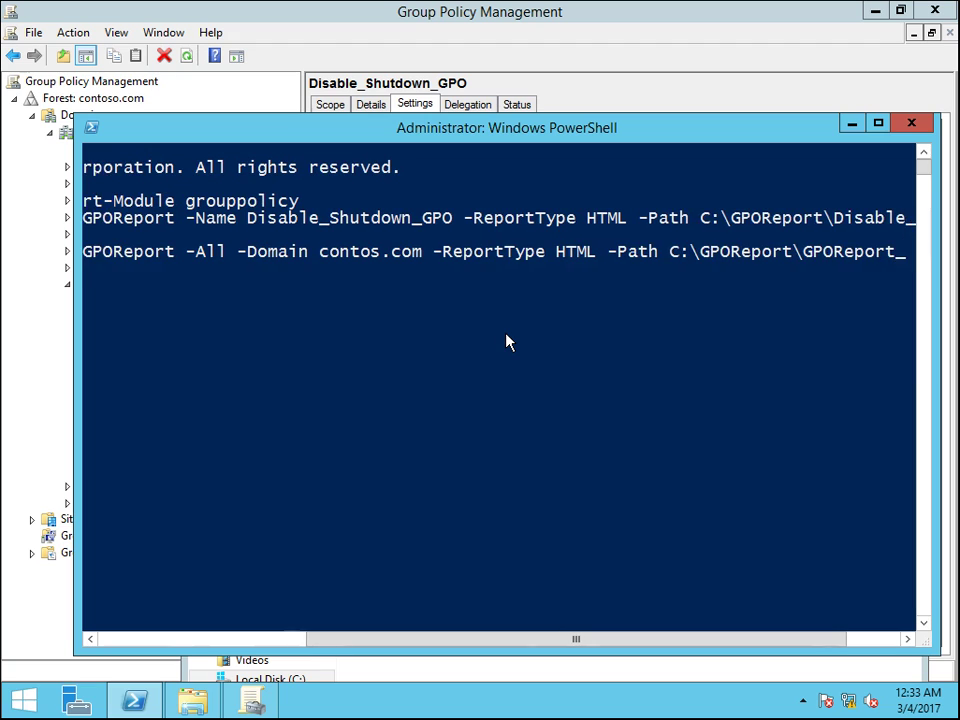
text(all.ht)
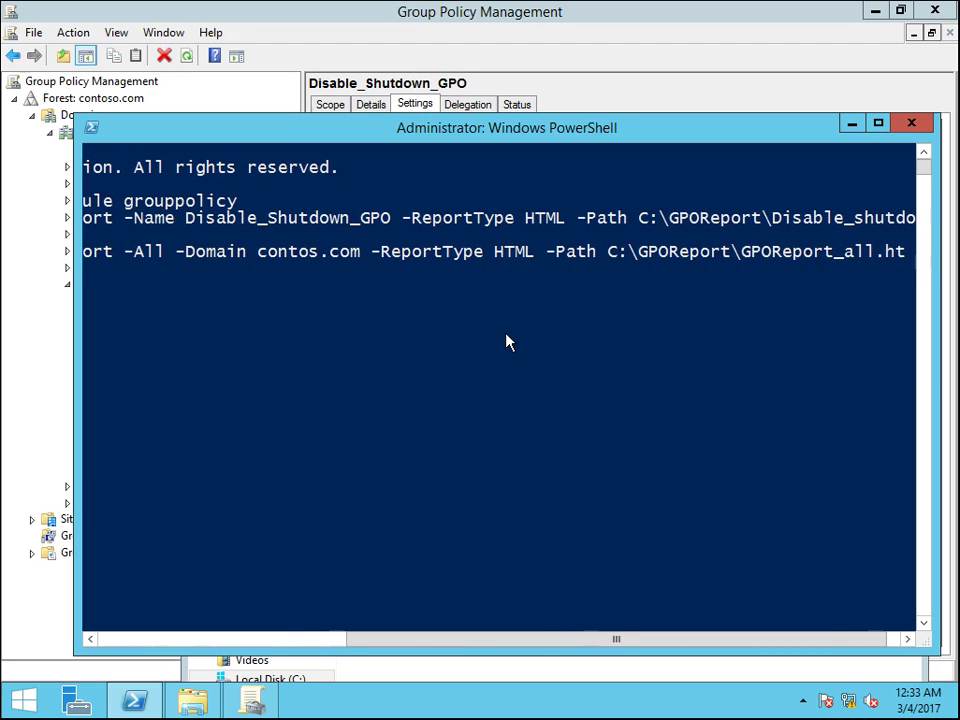
text(ml)
key(Return)
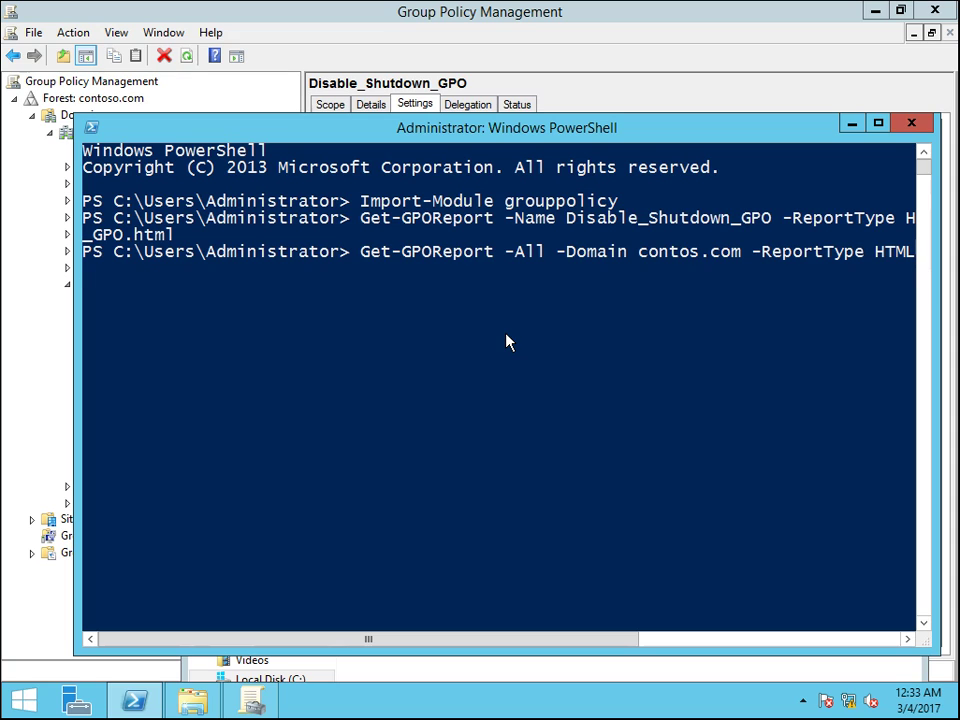
drag(364, 136, 437, 127)
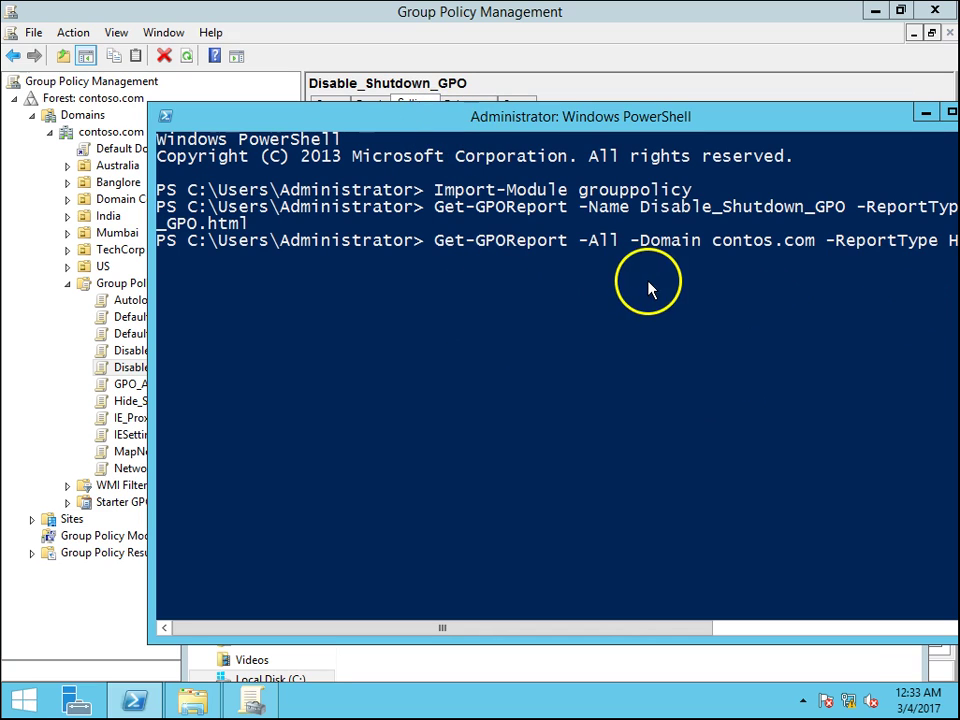
key(Return)
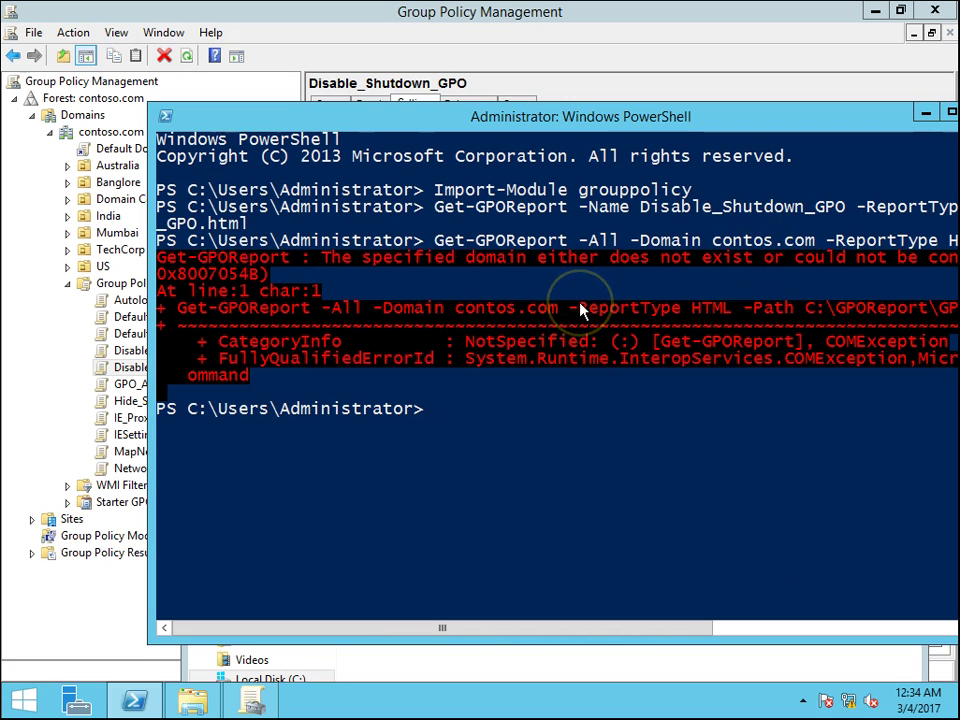
Recall the Get-GPOReport command, correct its domain to contoso.com, and run it again.
key(Up)
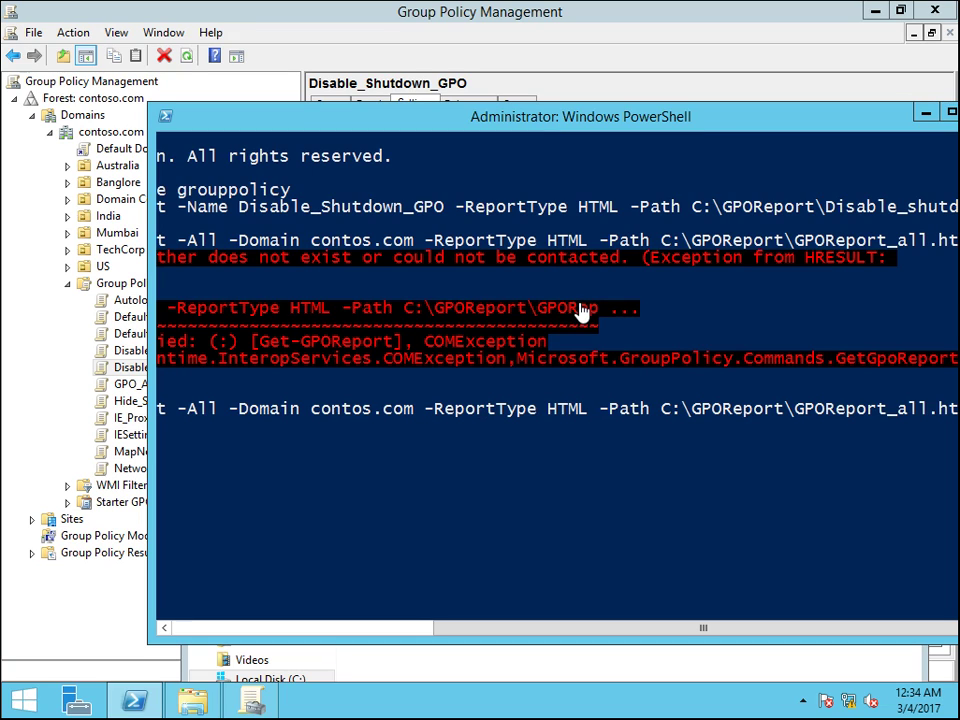
text(o)
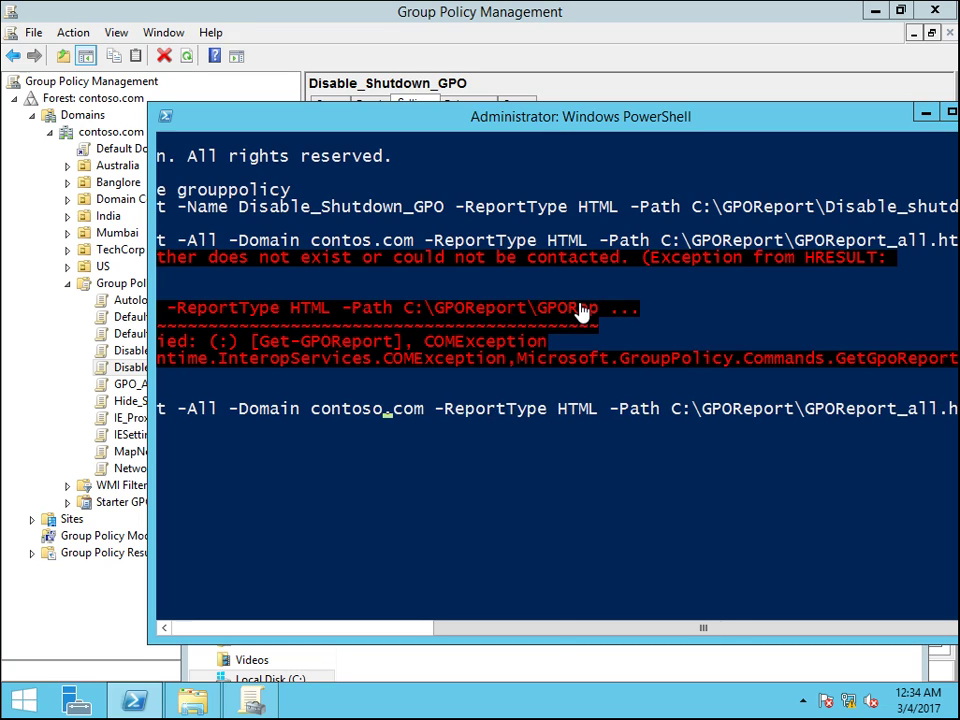
key(Home)
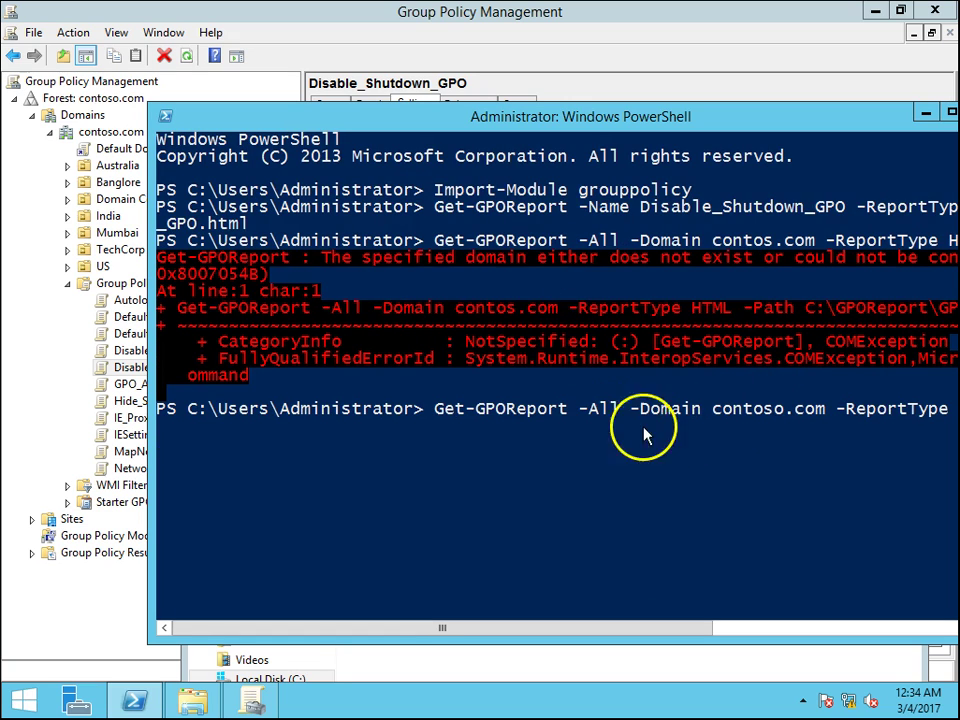
key(Return)
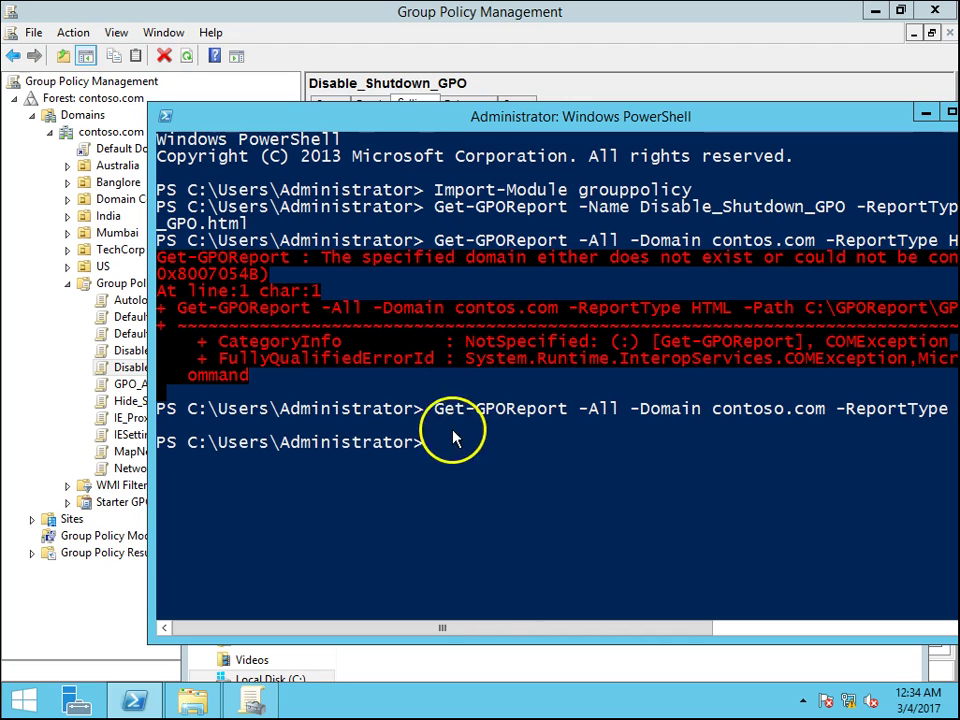
Show the GPOReport folder in File Explorer, shift its window slightly up, and open the GPOReport_all report.
click(193, 700)
drag(547, 348, 512, 327)
click(388, 521)
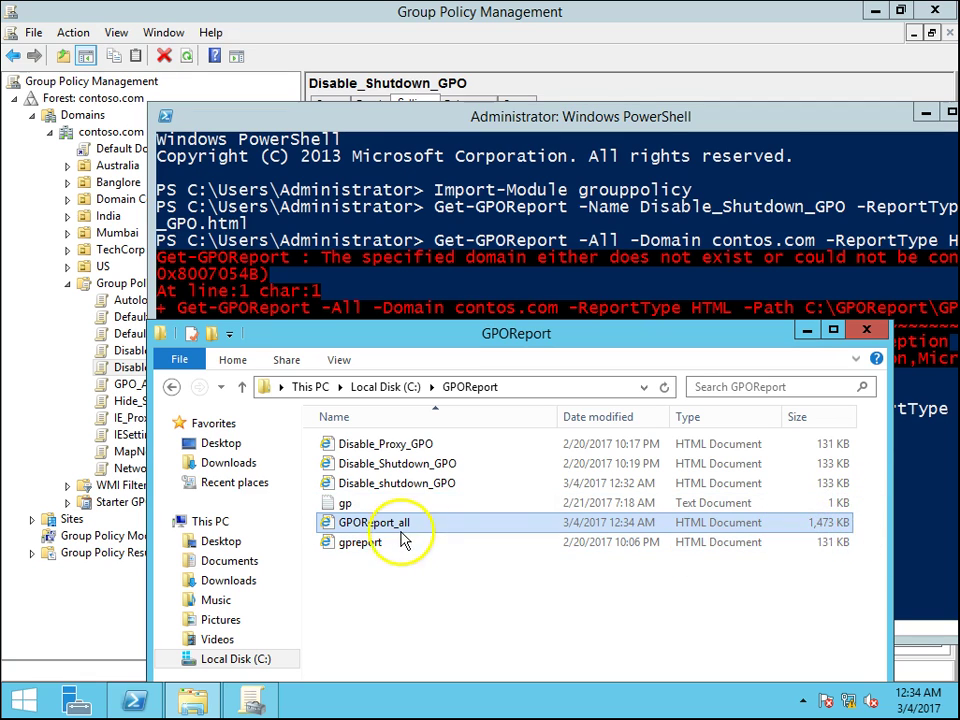
double_click(412, 527)
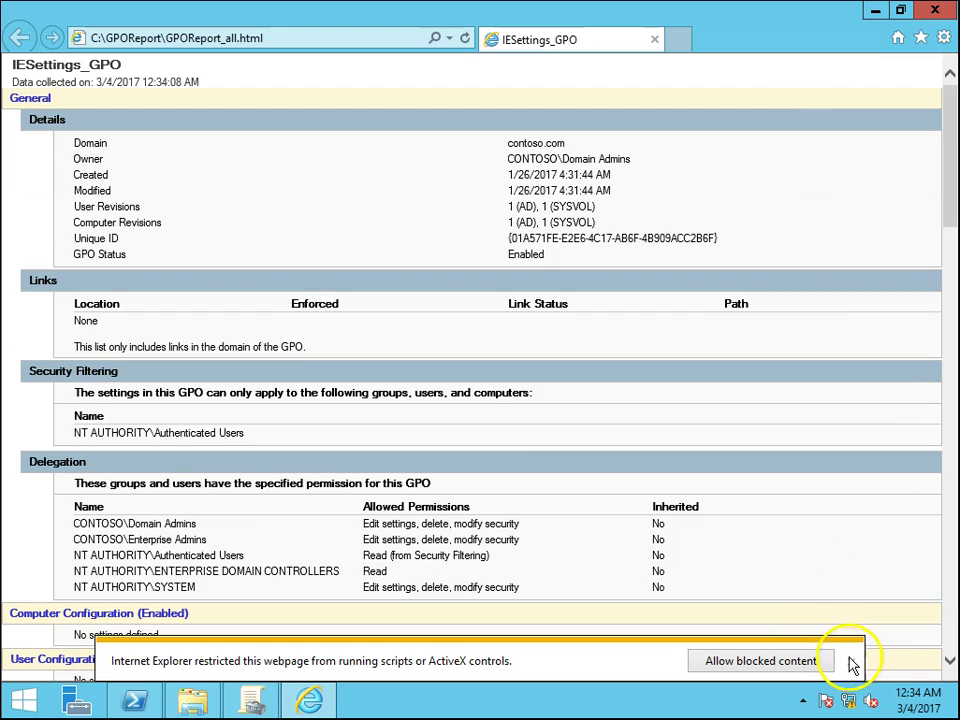
Dismiss the blocked-content notice and examine the report from IESettings_GPO through NetworkDrive_GPO to the Default Domain Policy heading.
click(851, 661)
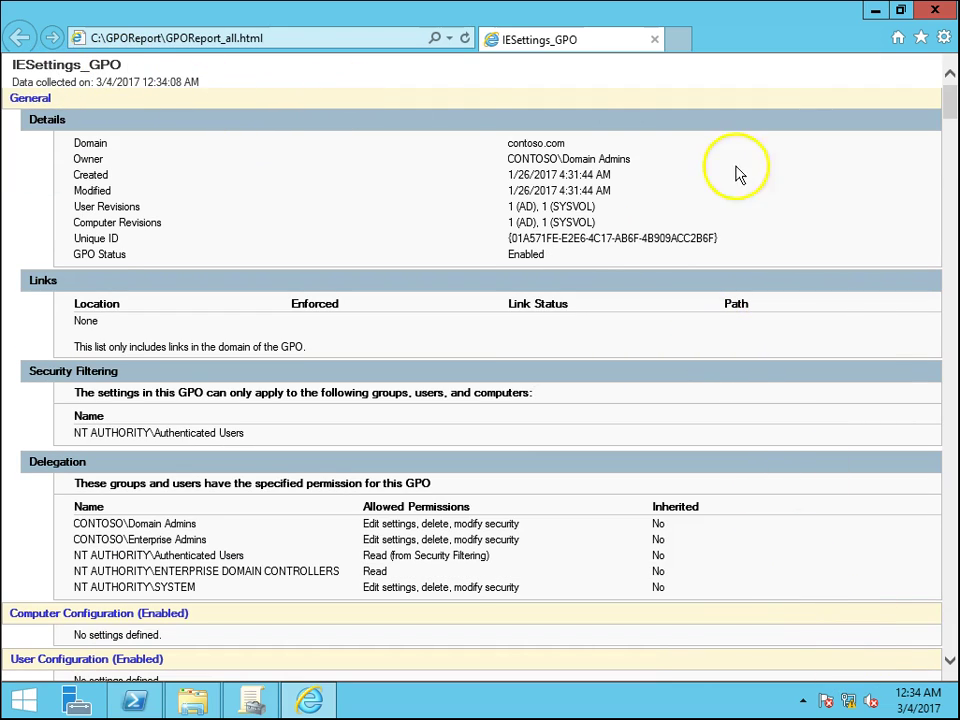
scroll(744, 317, down, 3)
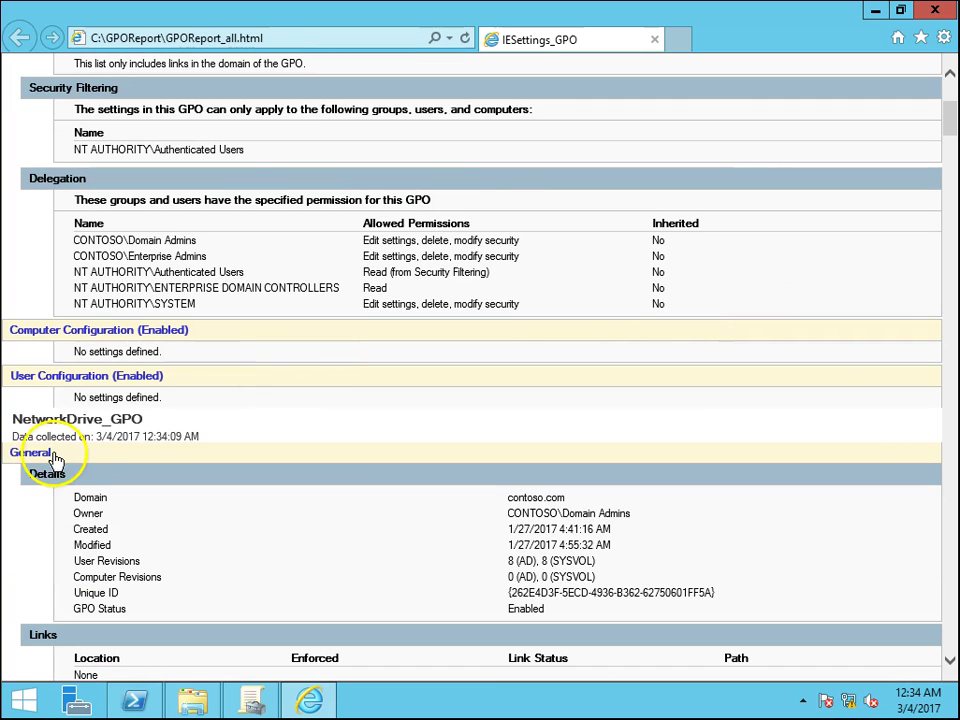
drag(10, 419, 186, 421)
click(455, 412)
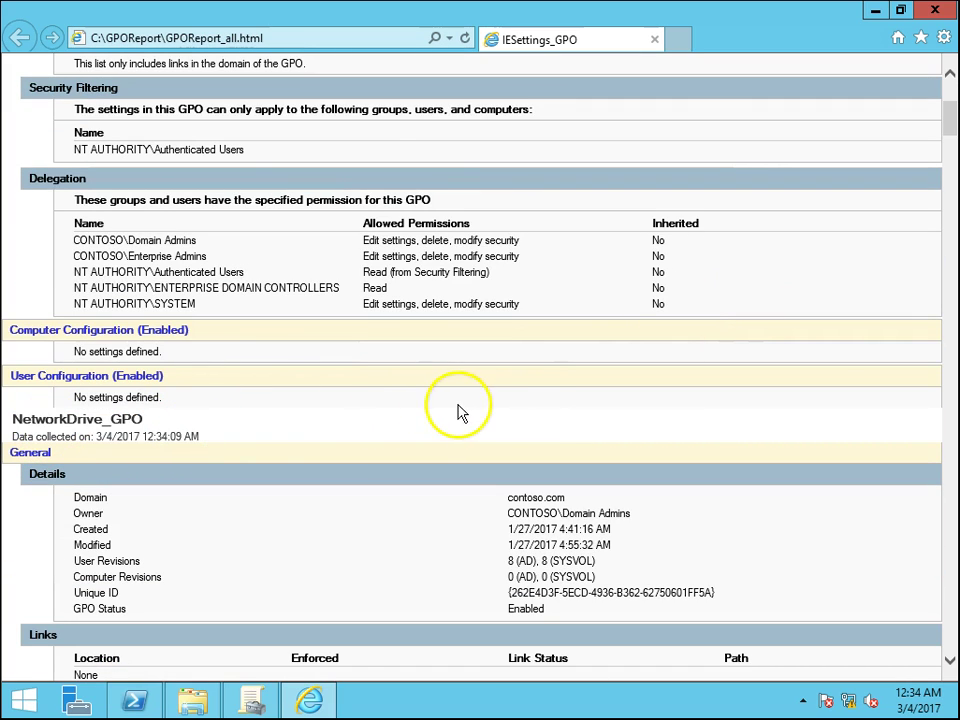
scroll(508, 390, down, 8)
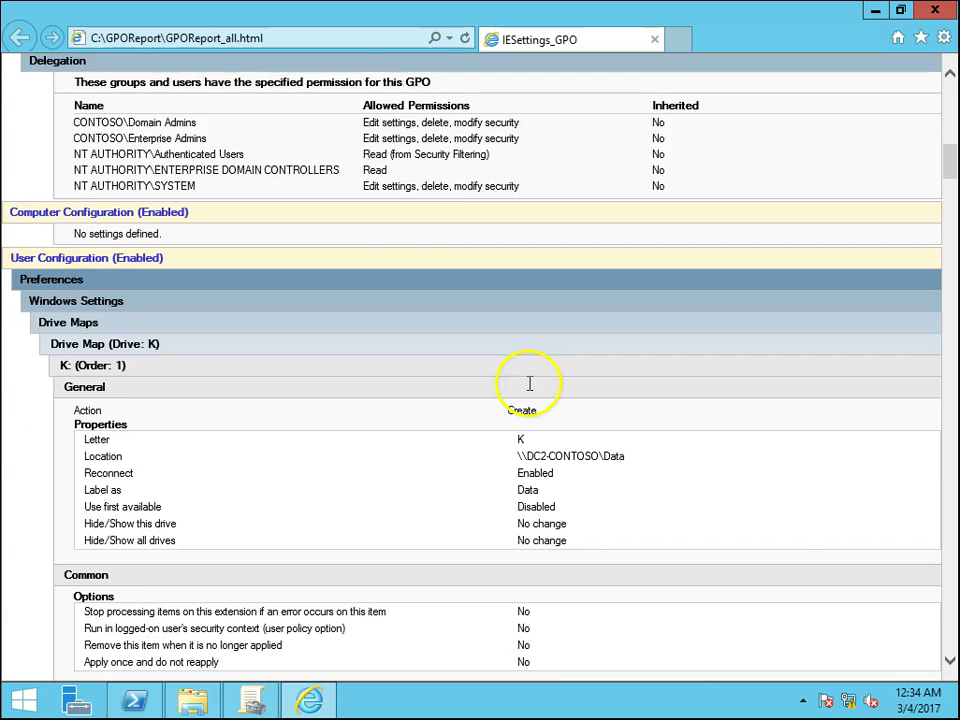
scroll(530, 384, down, 10)
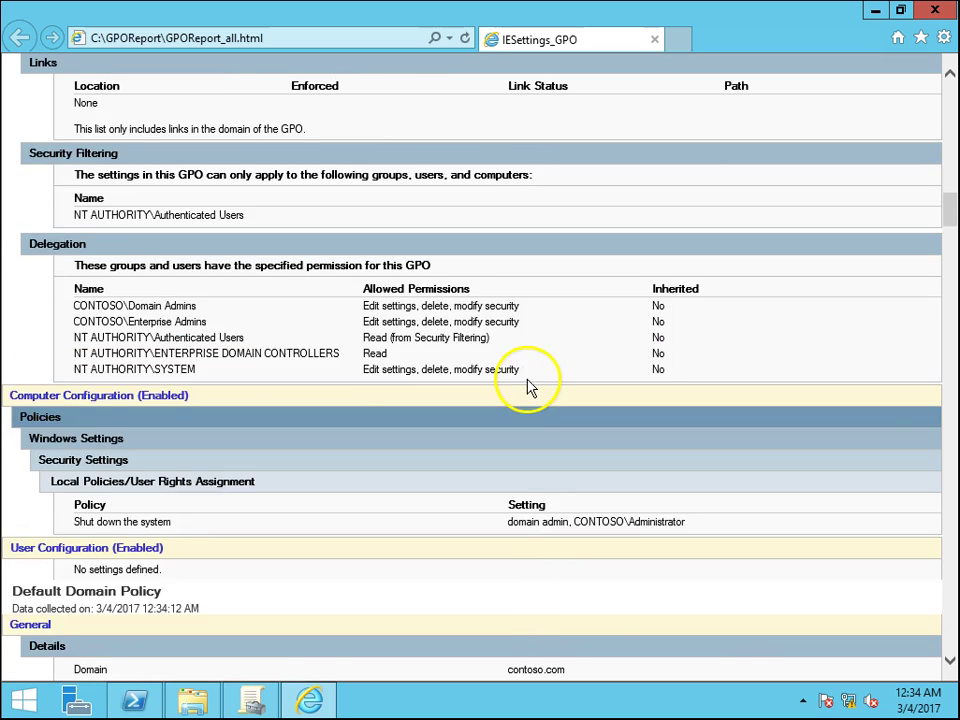
scroll(530, 388, down, 4)
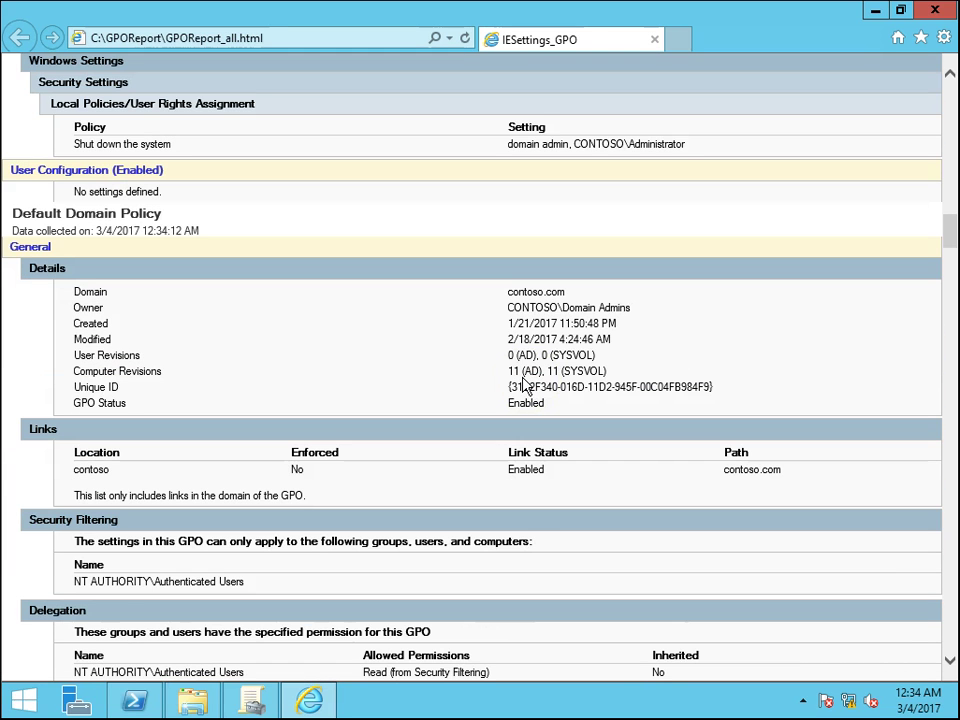
scroll(520, 385, up, 2)
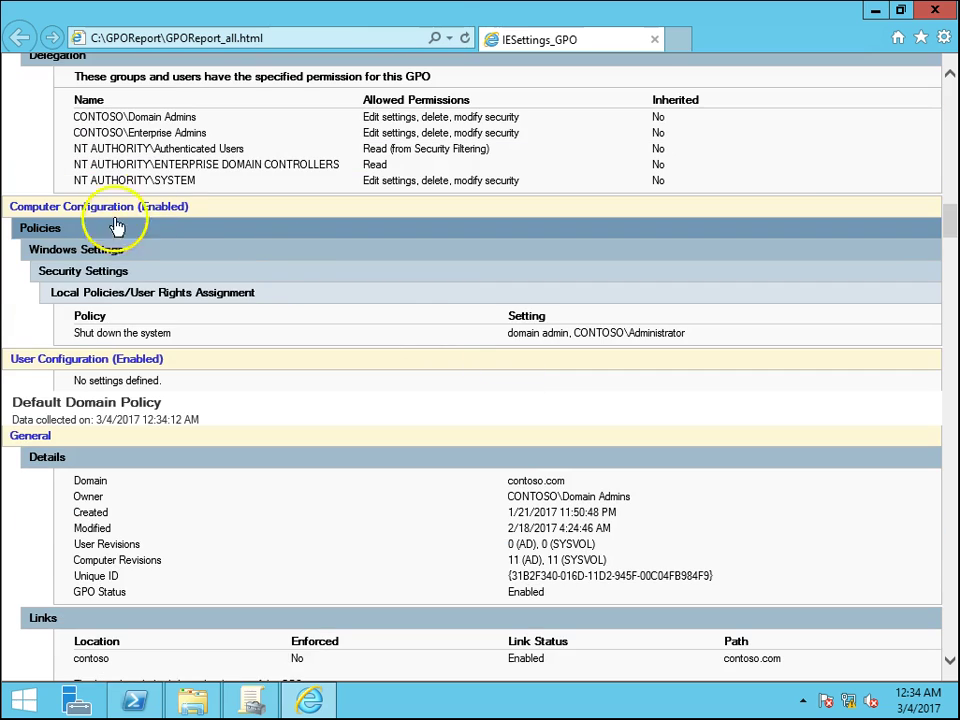
drag(14, 403, 161, 400)
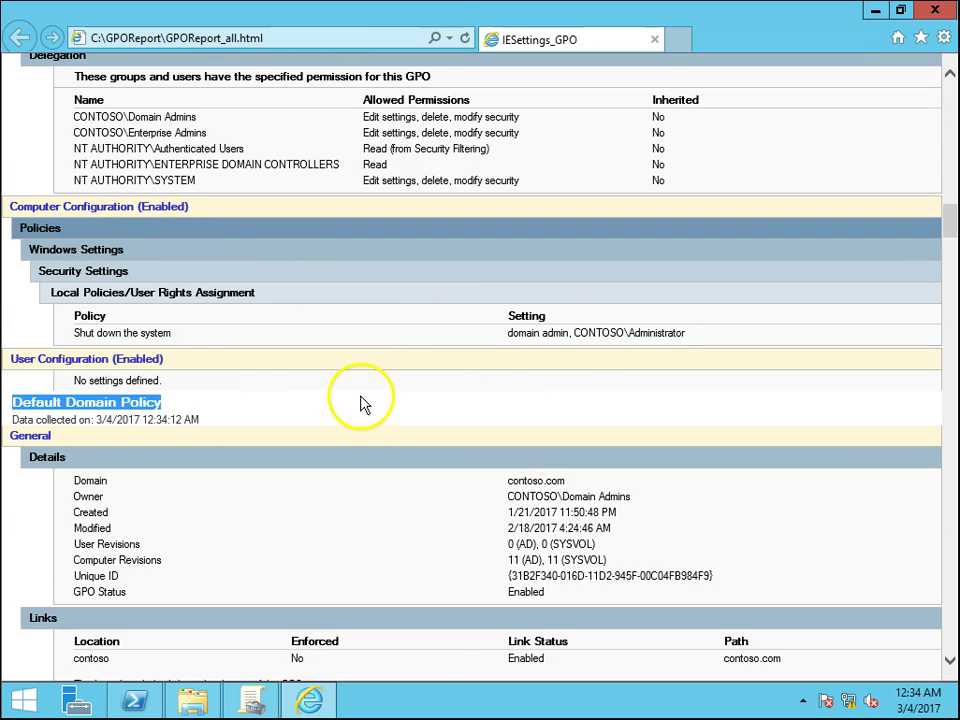
Examine the Default Domain Policy settings, Autologon_GPO and the Default Domain Controllers Policy in the report.
scroll(360, 400, down, 6)
scroll(365, 395, down, 9)
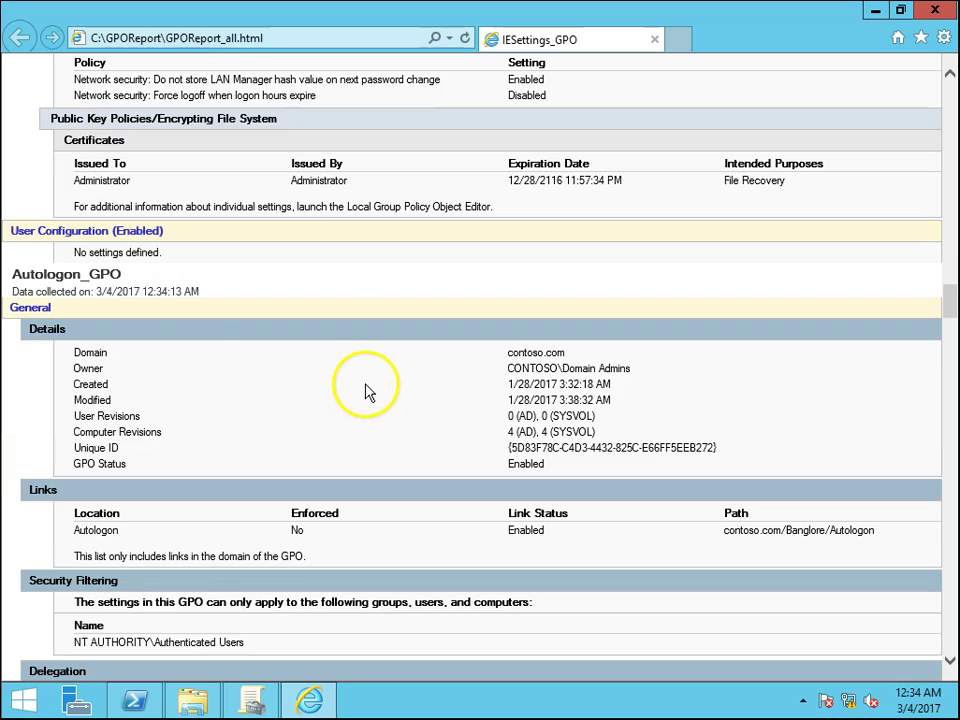
drag(12, 274, 169, 279)
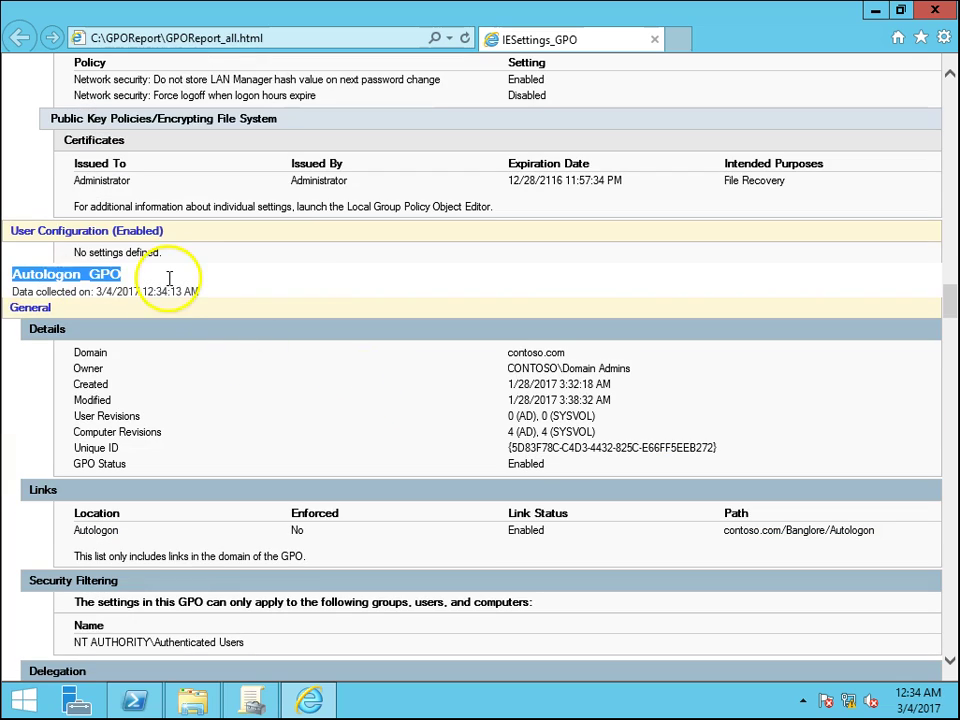
click(658, 314)
scroll(658, 314, down, 15)
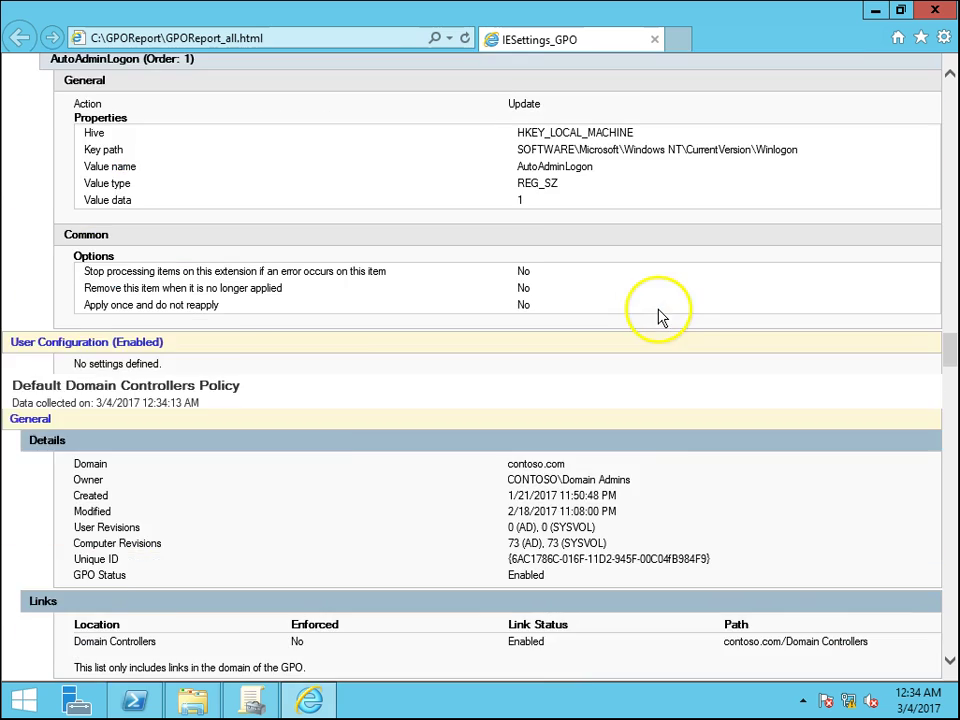
scroll(660, 306, down, 3)
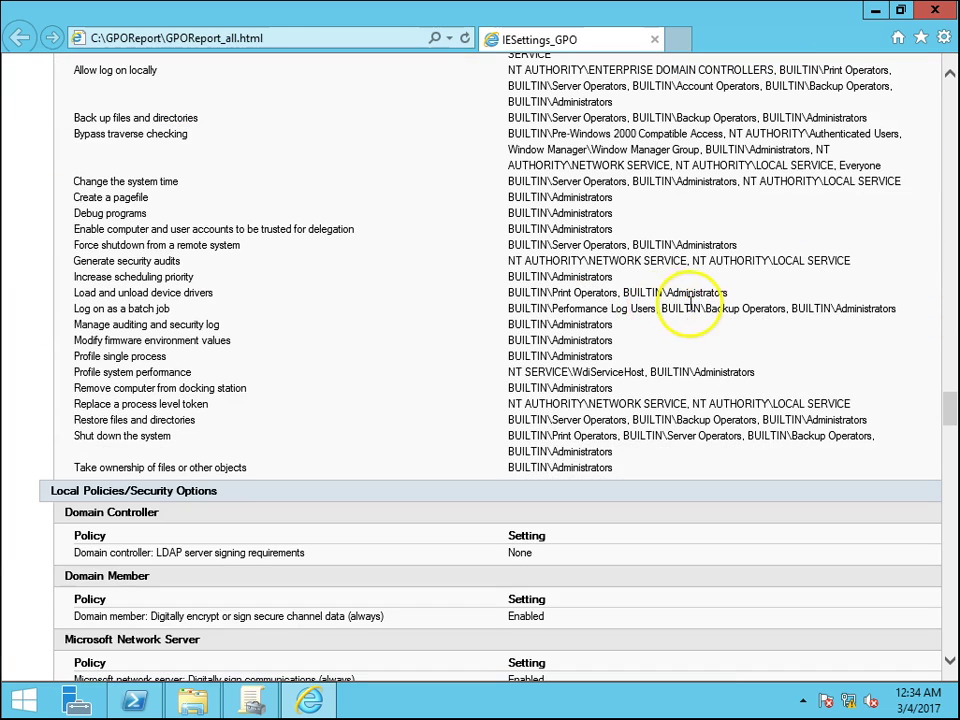
Review the remaining GPO sections through to the end of the GPOReport_all report, and close it.
scroll(688, 303, up, 2)
scroll(690, 303, down, 2)
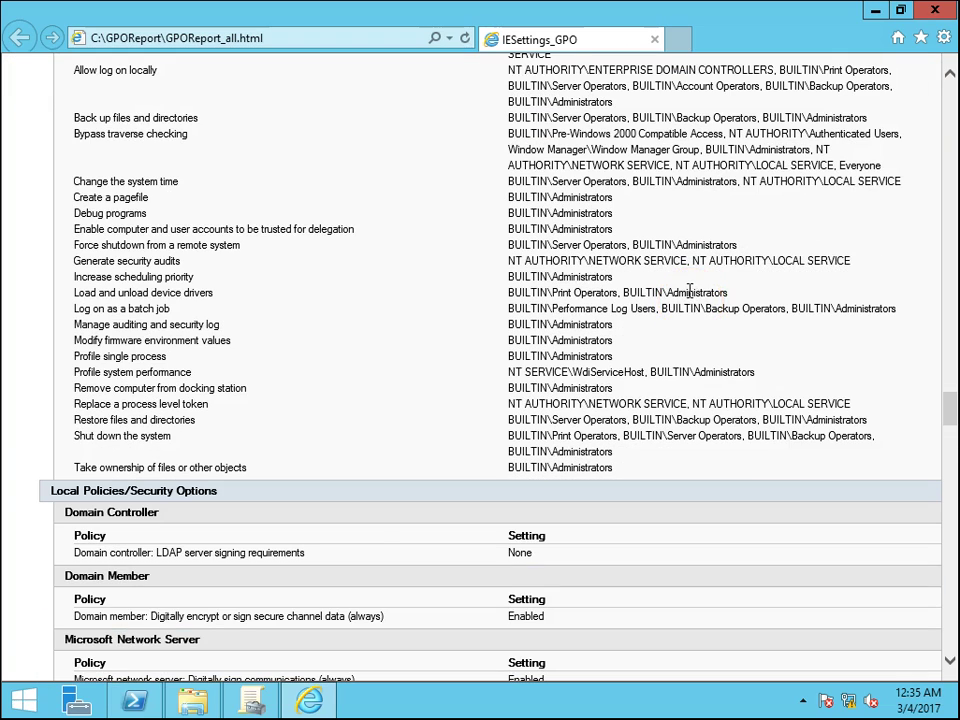
scroll(690, 298, down, 15)
scroll(704, 298, down, 20)
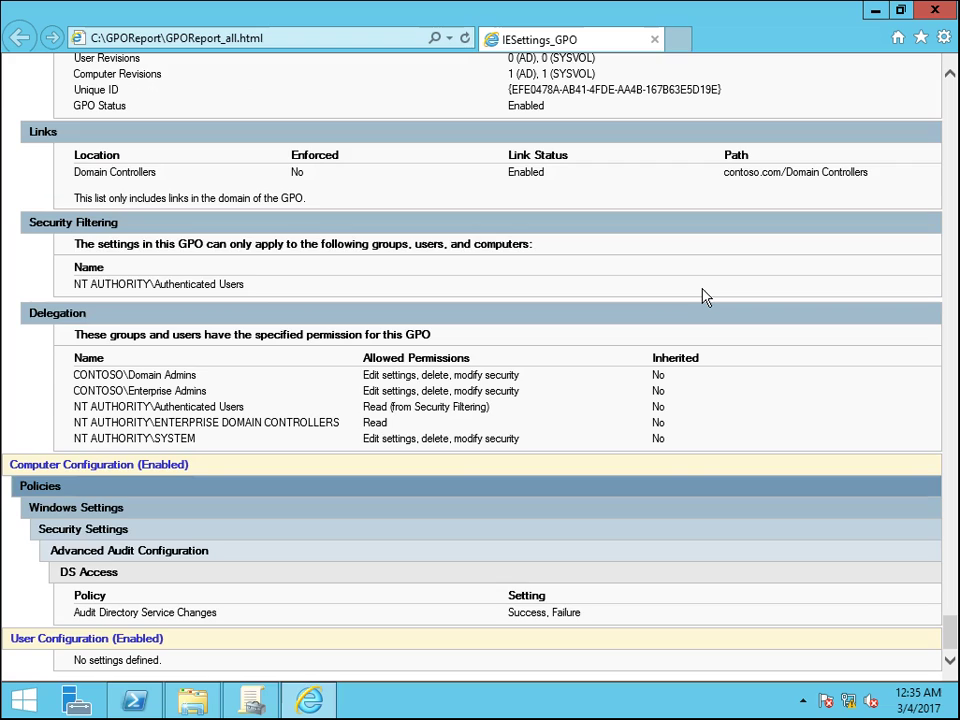
scroll(704, 296, up, 15)
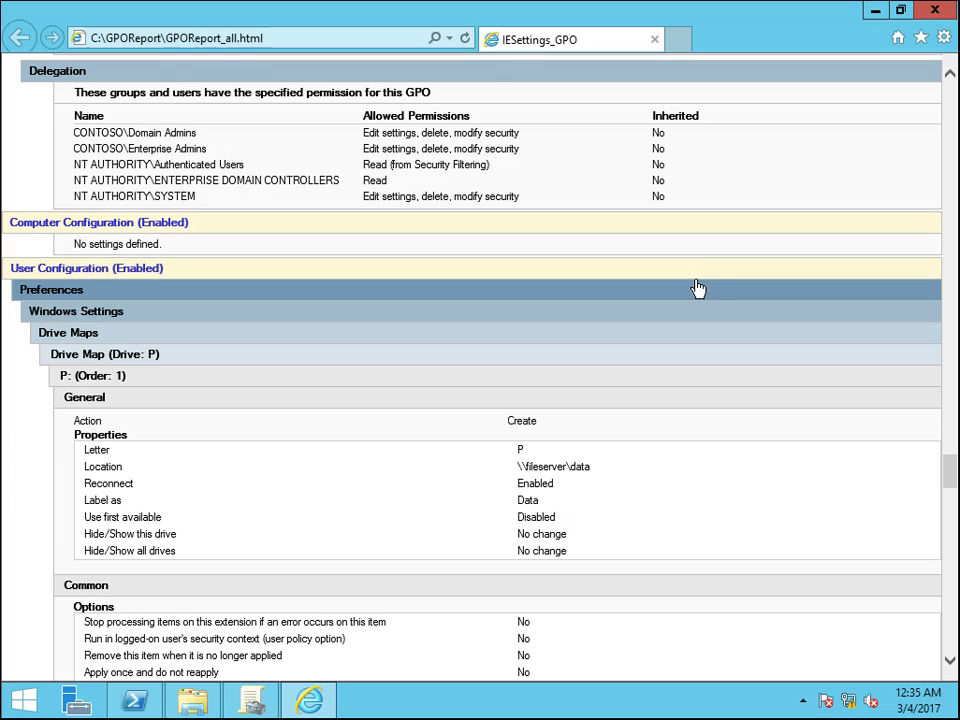
scroll(700, 289, down, 12)
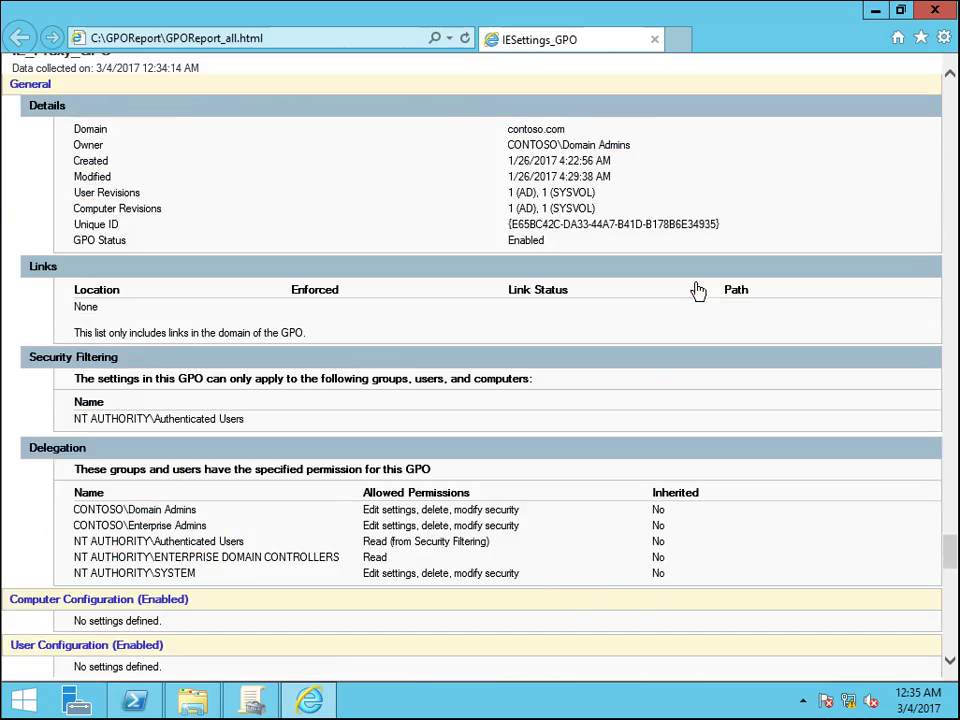
scroll(700, 289, up, 10)
click(937, 13)
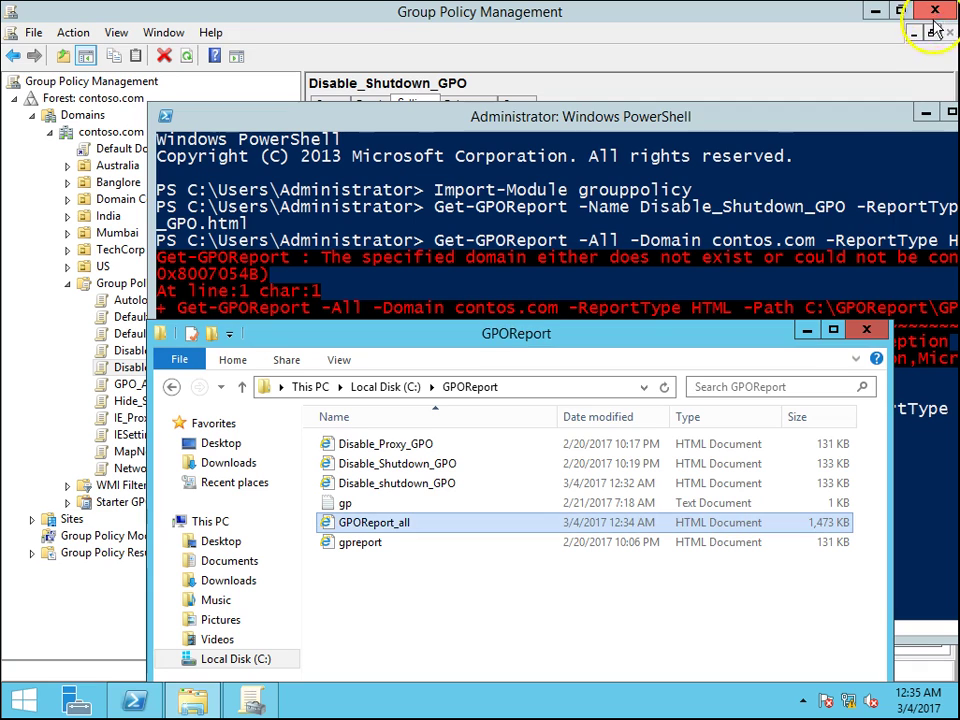
Shift the GPOReport folder window upward, view the policy tree in Group Policy Management, and return to the folder.
drag(589, 343, 514, 122)
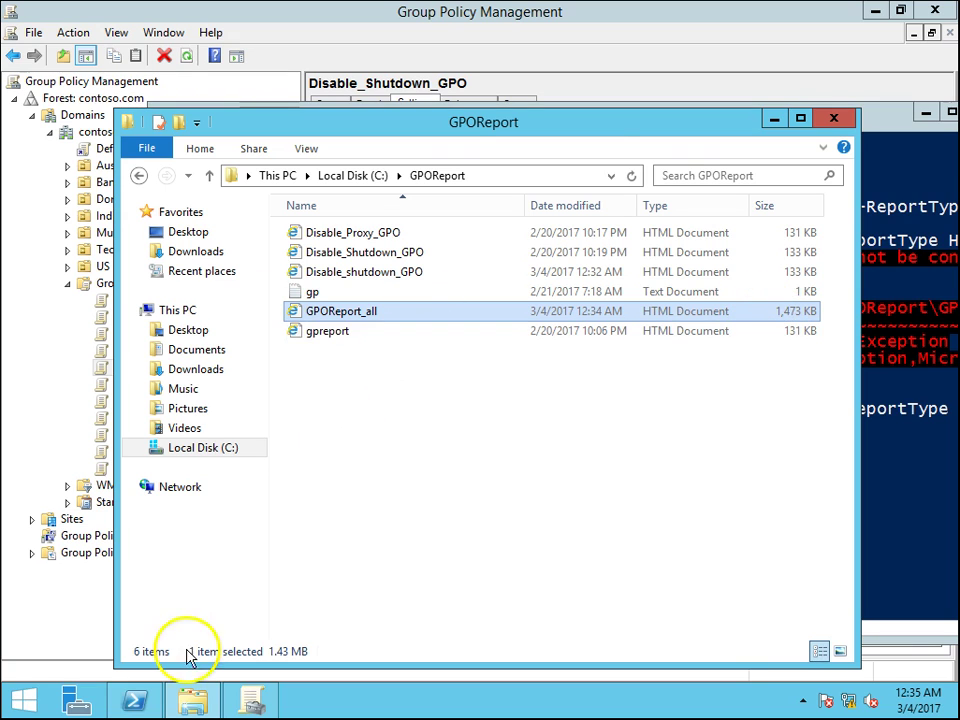
click(36, 331)
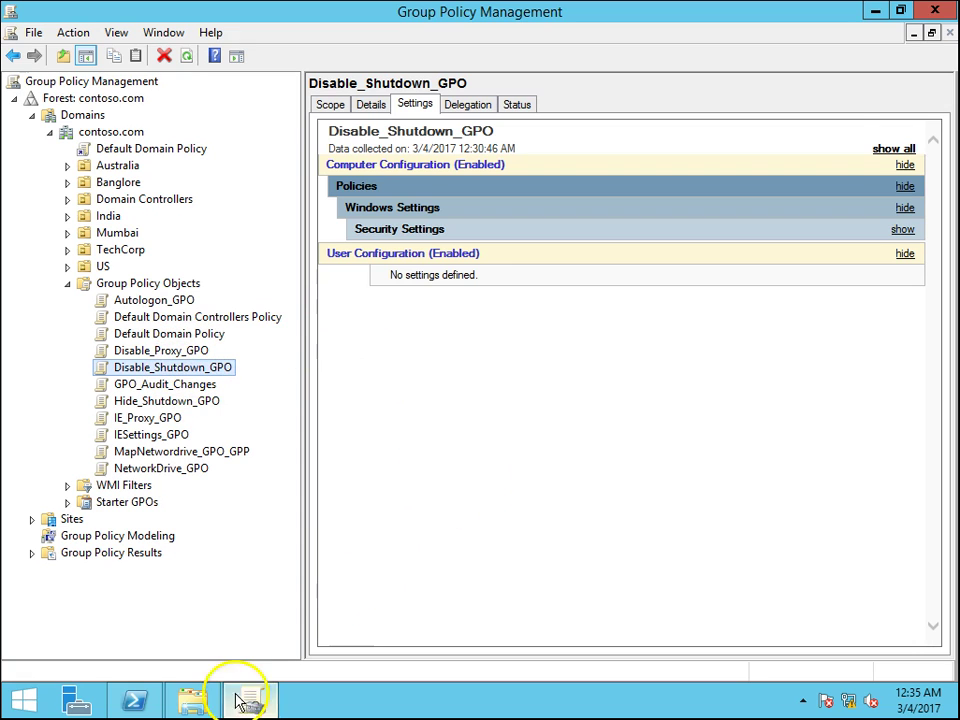
click(192, 700)
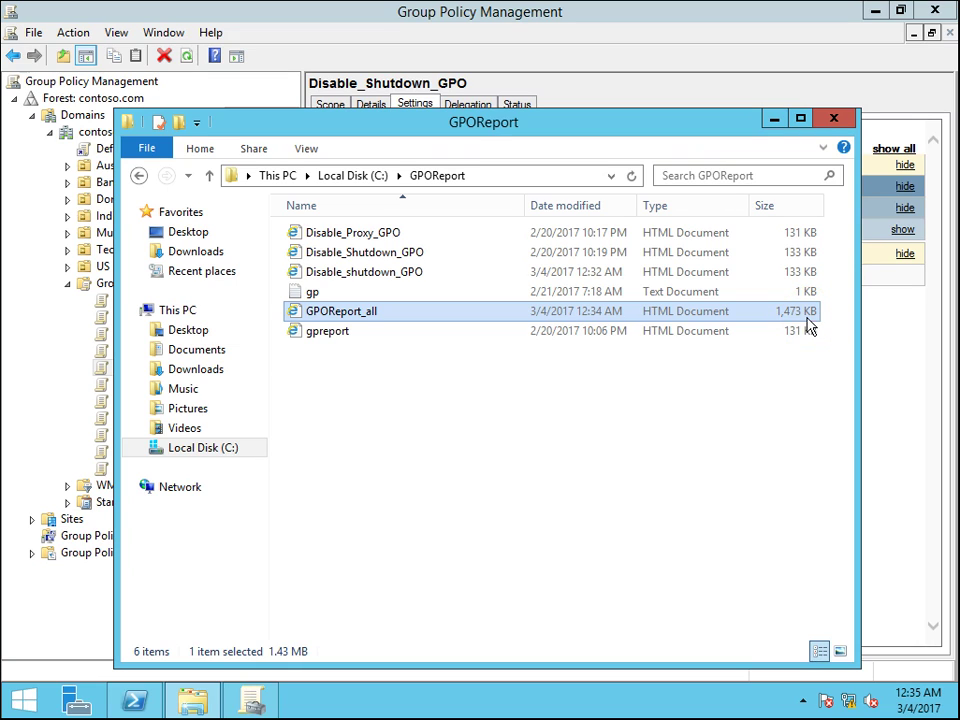
Close the GPOReport folder window to return to Group Policy Management.
click(813, 323)
right_click(616, 366)
right_click(737, 377)
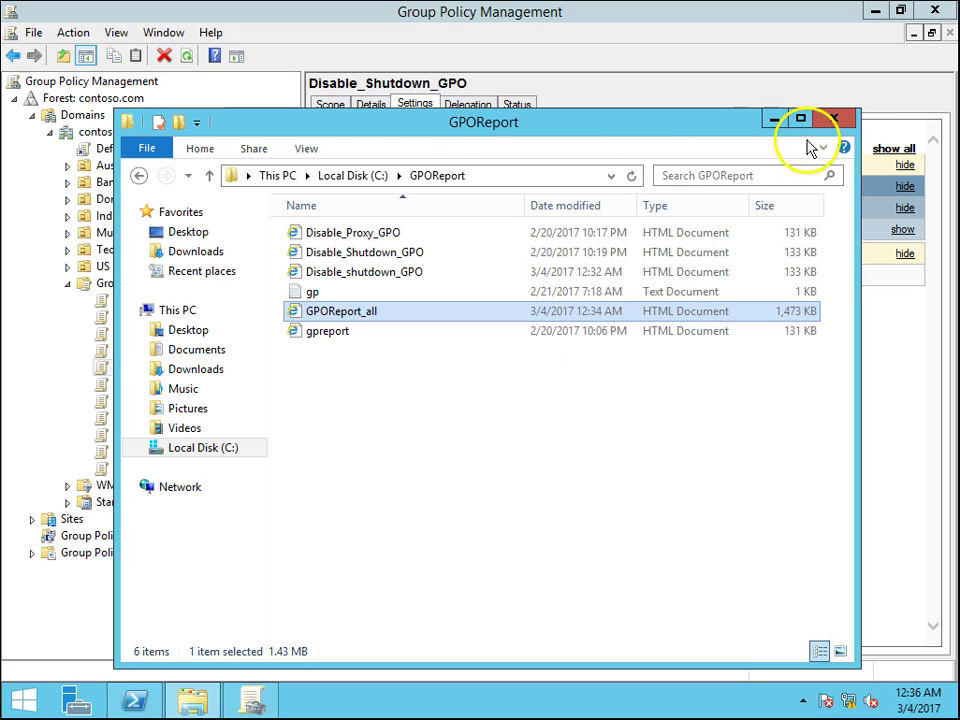
click(836, 120)
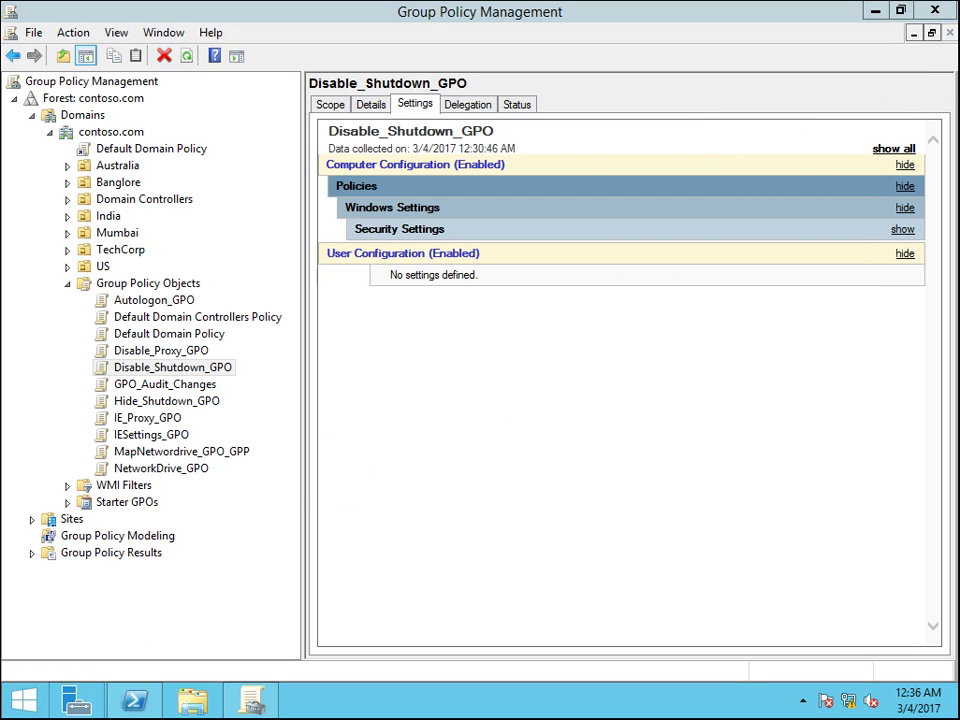